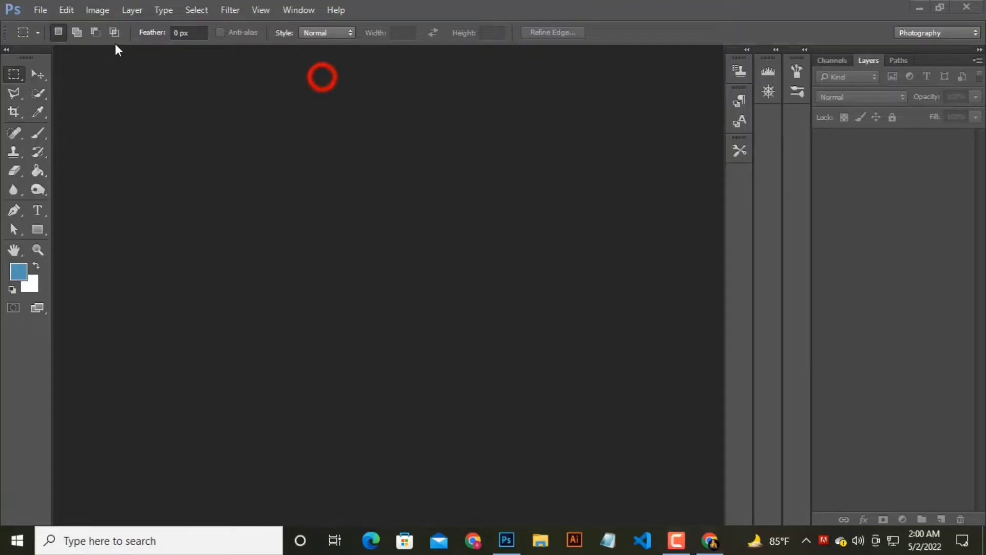
Step: Create a new 1280×720 px document and add a gradient fill layer
{"action": "left_click", "coordinate": [39, 10]}
{"action": "left_click", "coordinate": [61, 25]}
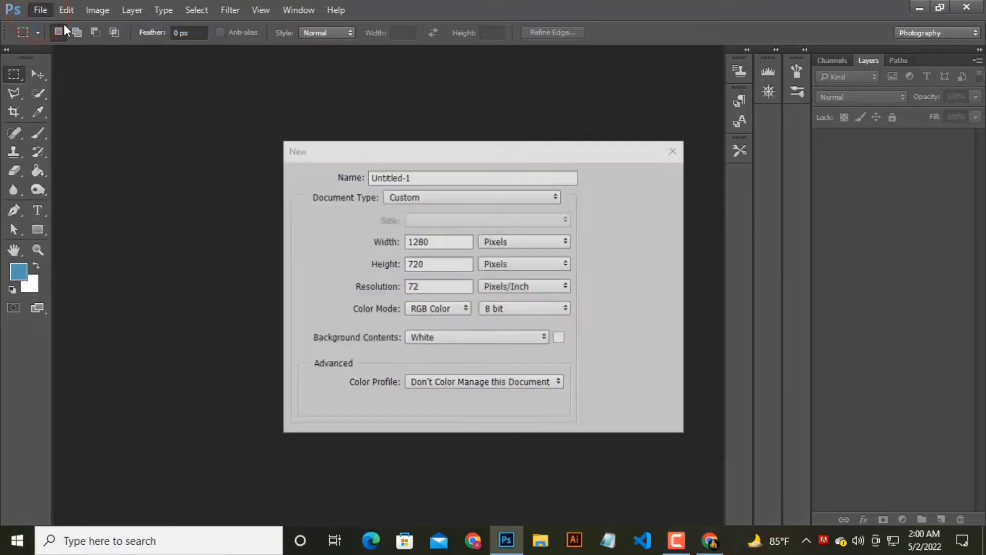
{"action": "left_click", "coordinate": [635, 180]}
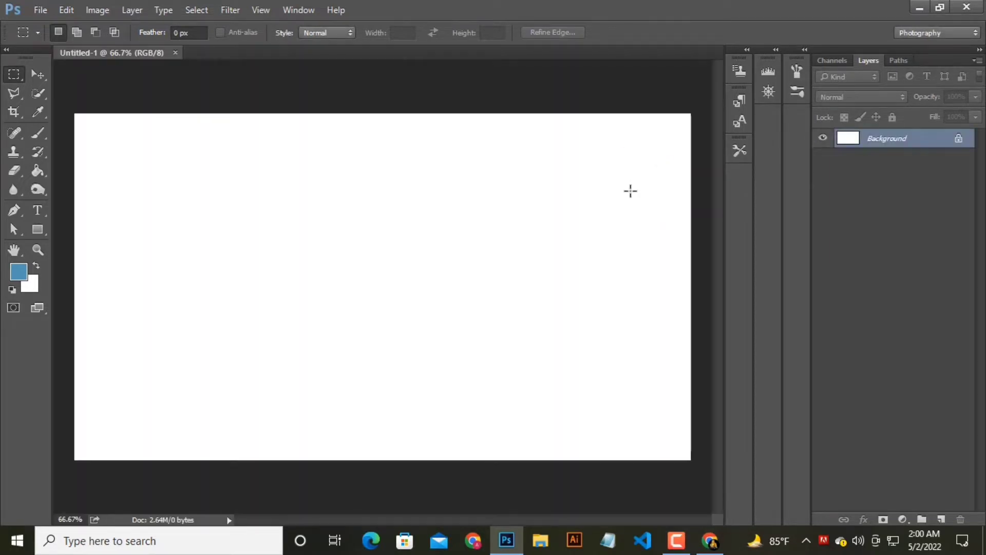
{"action": "left_click", "coordinate": [903, 520]}
{"action": "left_click", "coordinate": [891, 309]}
Step: Set the fill gradient's stops to 352e00 on the left and 0c0700 on the right
{"action": "left_click", "coordinate": [735, 129]}
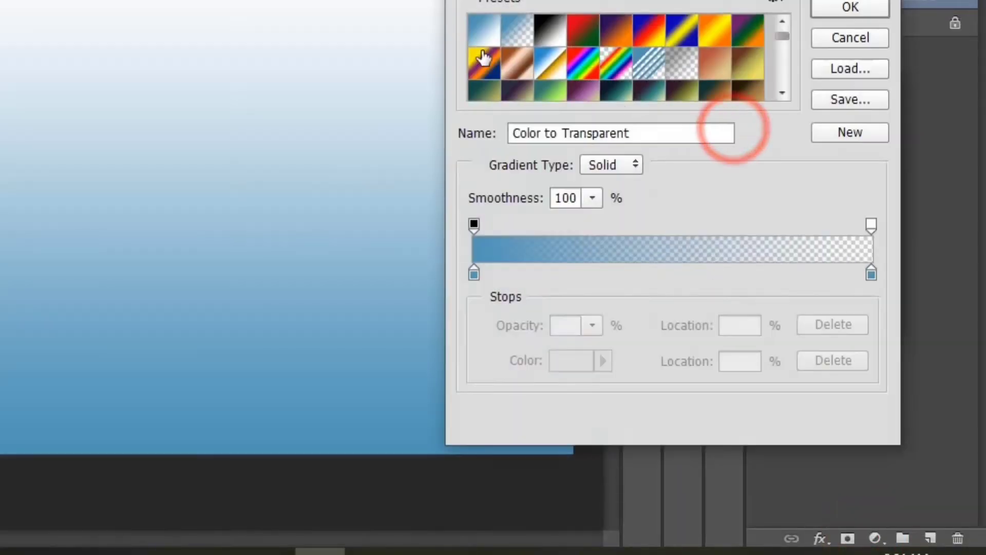
{"action": "left_click", "coordinate": [486, 94]}
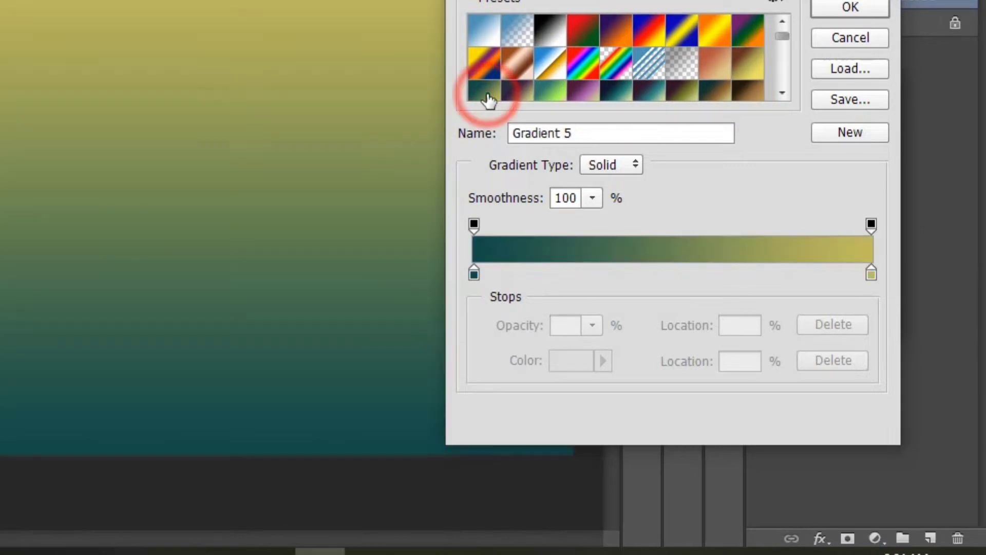
{"action": "double_click", "coordinate": [473, 273]}
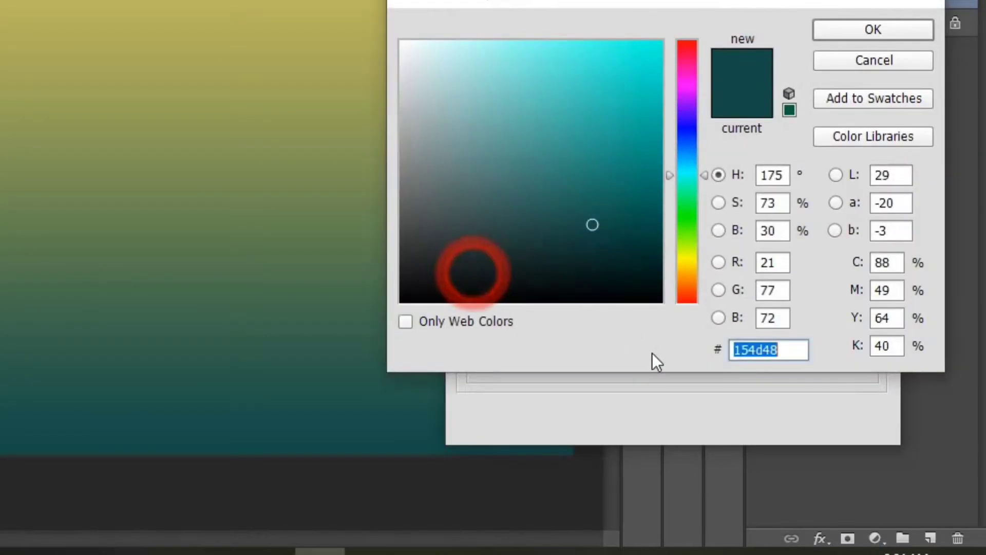
{"action": "type", "text": "352e"}
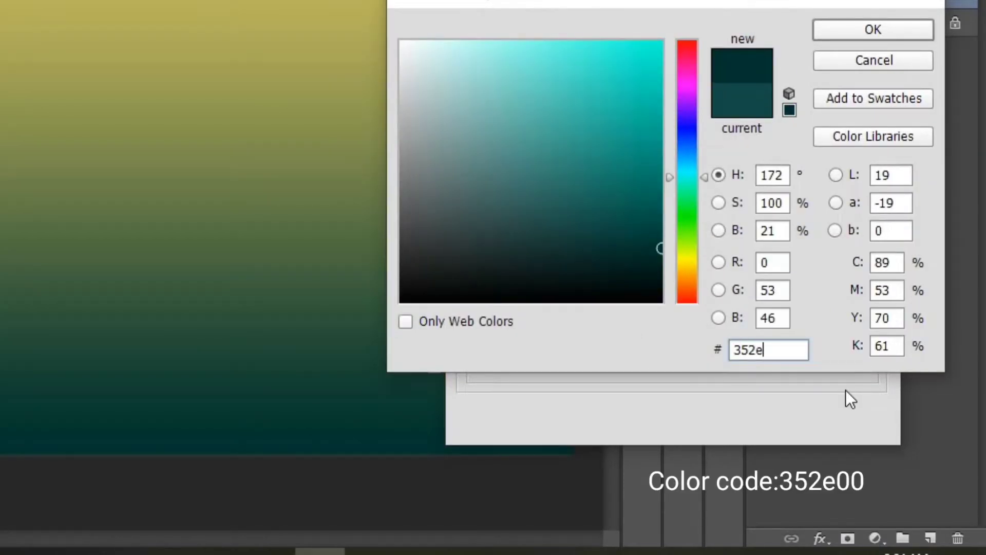
{"action": "type", "text": "00"}
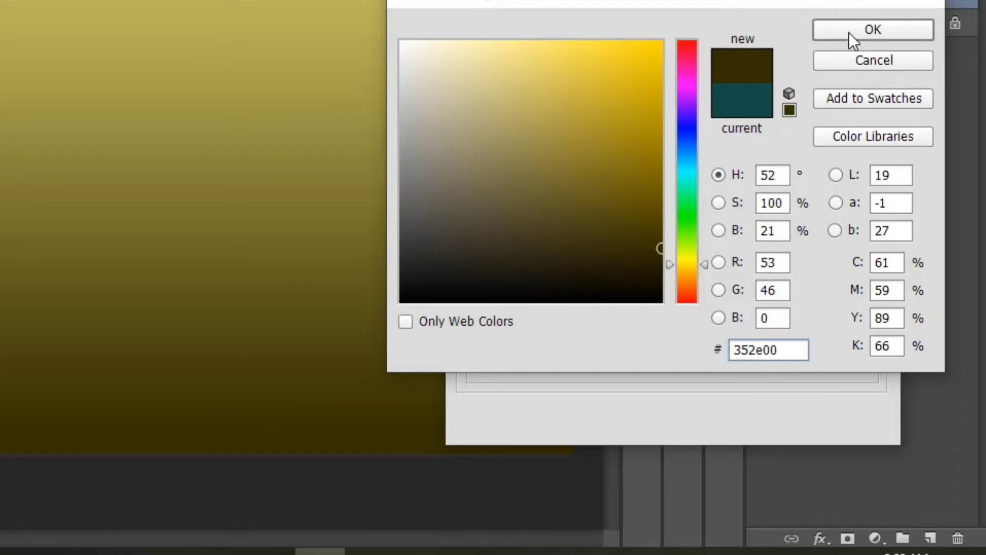
{"action": "left_click", "coordinate": [849, 32]}
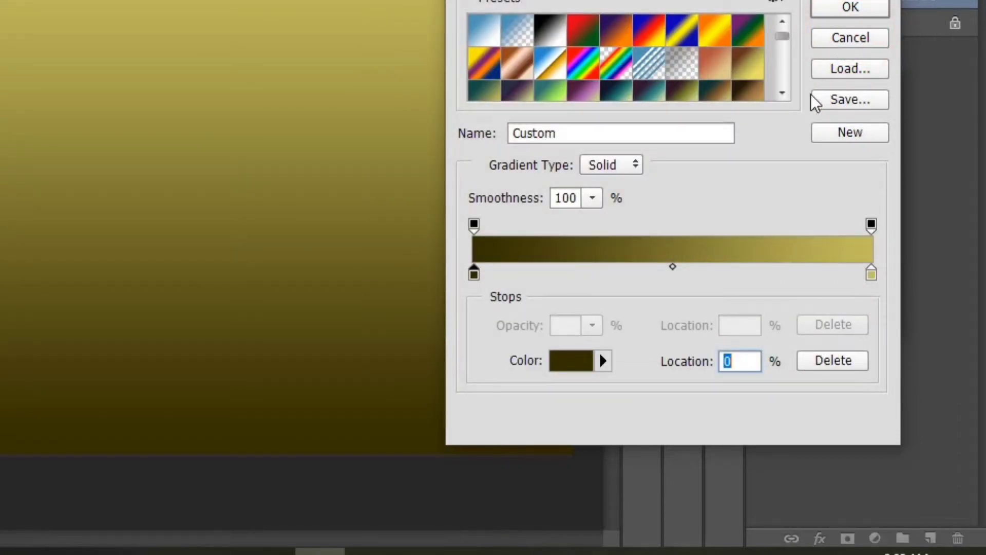
{"action": "left_click", "coordinate": [873, 278]}
{"action": "left_click", "coordinate": [872, 277]}
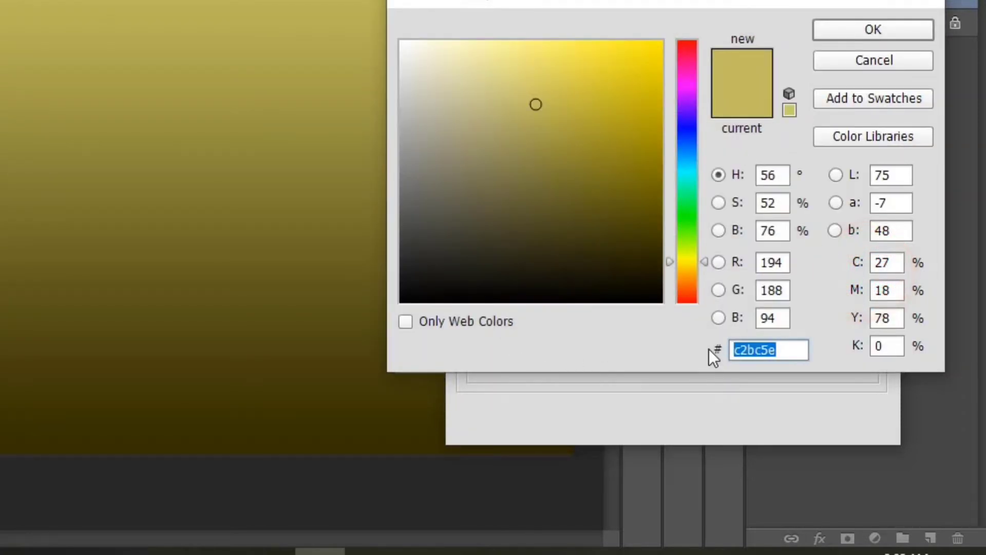
{"action": "type", "text": "0c0"}
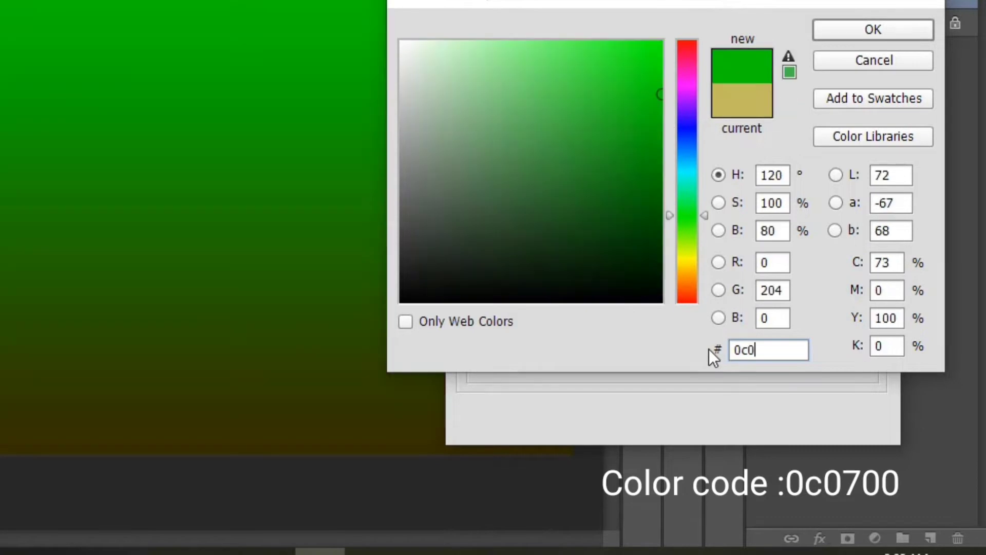
{"action": "type", "text": "700"}
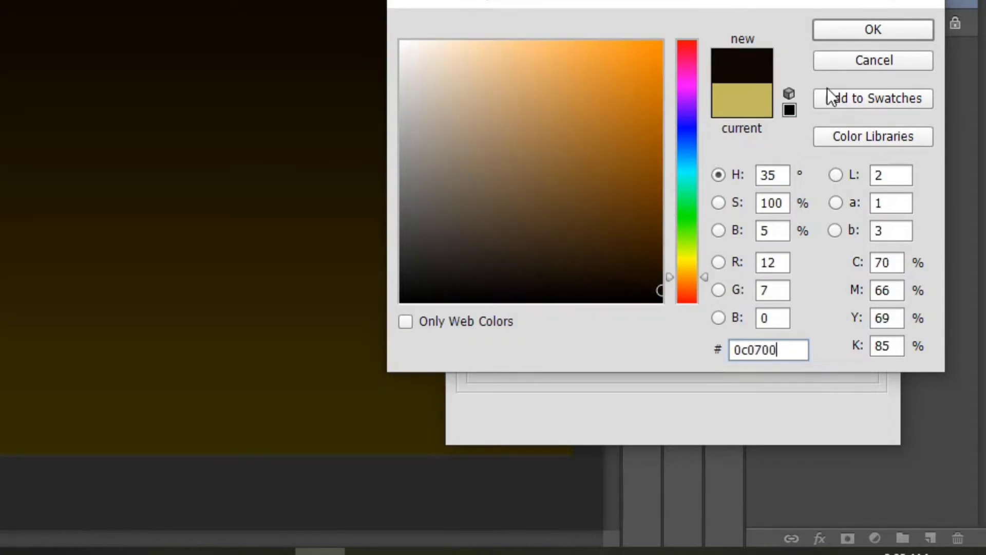
{"action": "left_click", "coordinate": [879, 28]}
{"action": "left_click", "coordinate": [874, 7]}
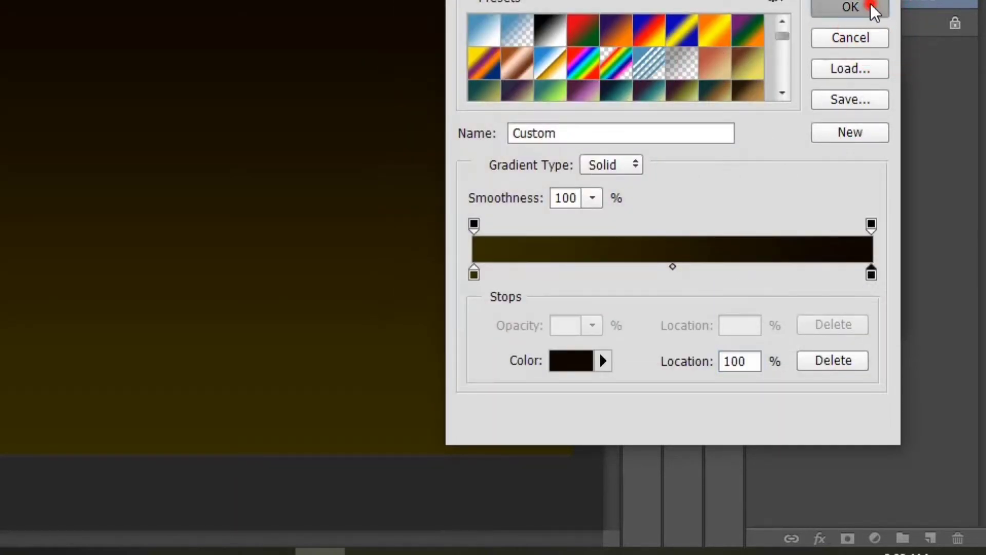
Step: Make the background gradient fill radial and apply it
{"action": "left_click", "coordinate": [701, 150]}
{"action": "left_click", "coordinate": [690, 187]}
{"action": "left_click", "coordinate": [848, 125]}
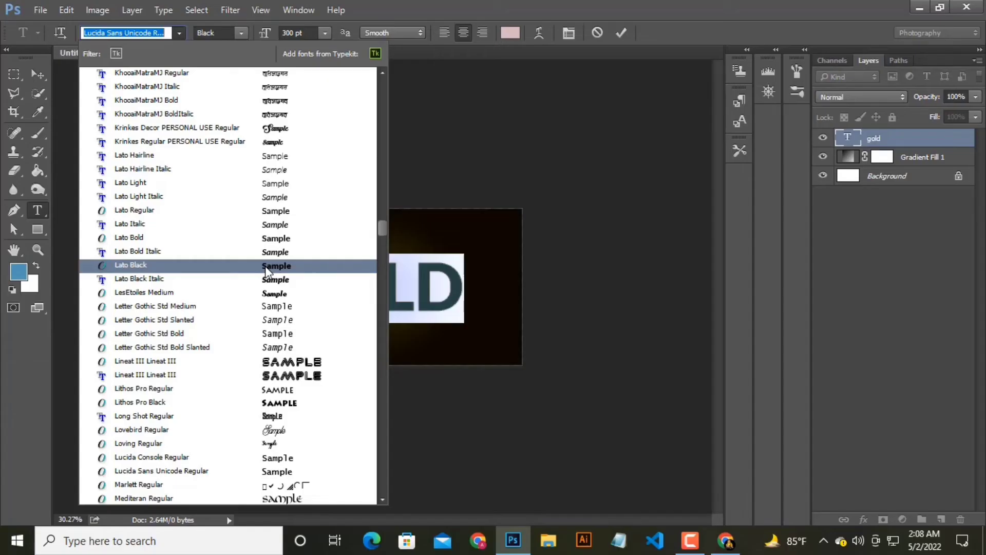
Step: Commit the GOLD text in Lato Black, fit the canvas, and open its layer style
{"action": "left_click", "coordinate": [265, 266]}
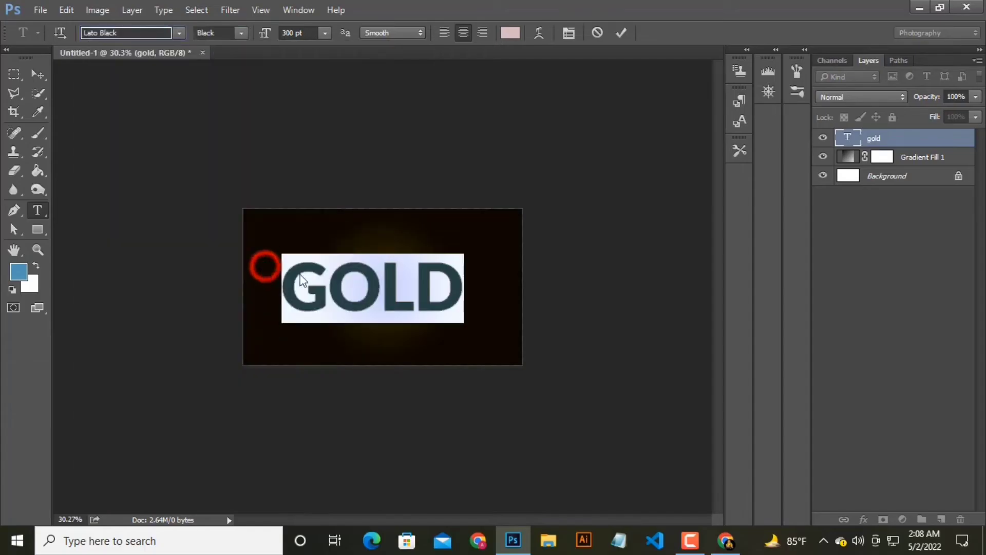
{"action": "left_click", "coordinate": [621, 33]}
{"action": "key", "text": "ctrl+0"}
{"action": "key", "text": "v"}
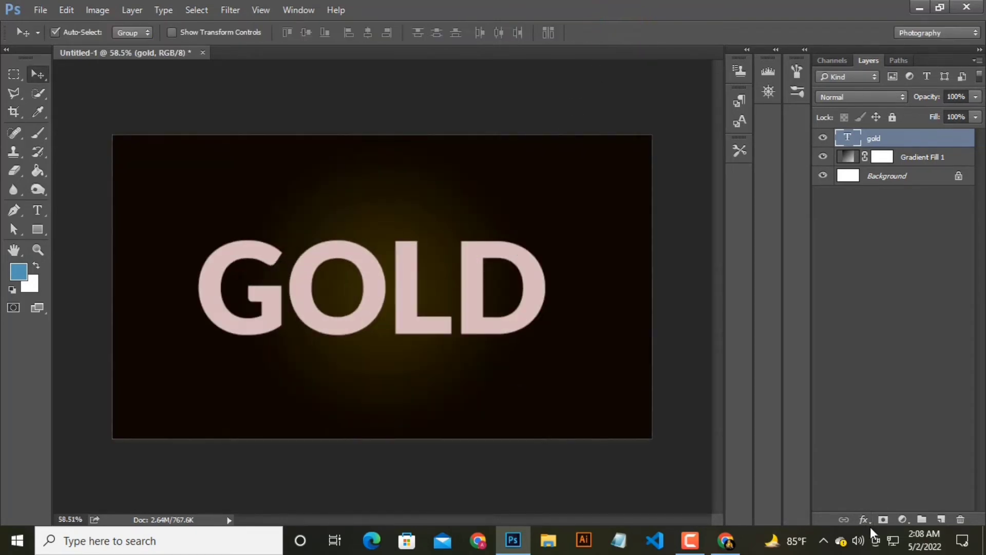
{"action": "left_click", "coordinate": [865, 519]}
{"action": "left_click", "coordinate": [880, 342]}
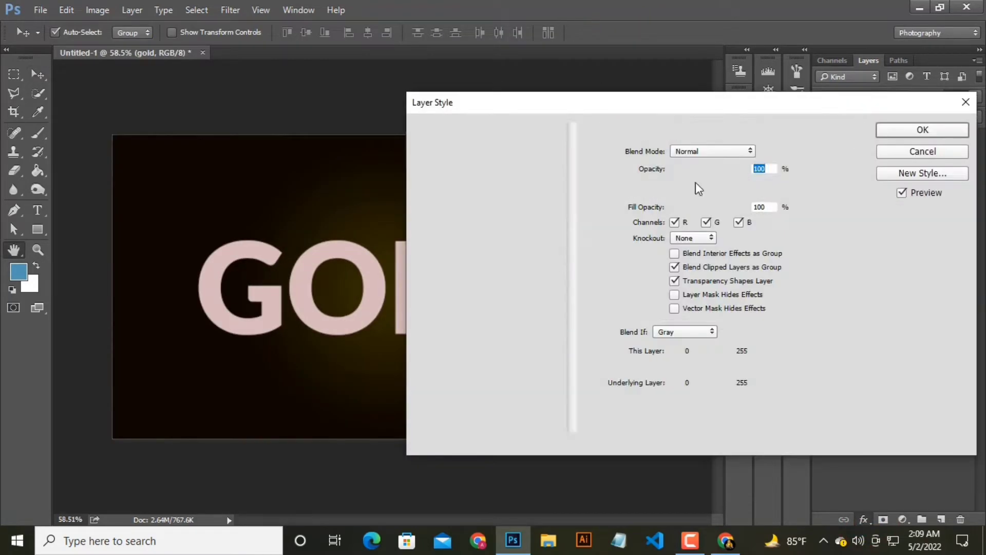
Step: Enable an Inner Bevel with Chisel Hard technique and 250 px size
{"action": "left_click", "coordinate": [477, 170]}
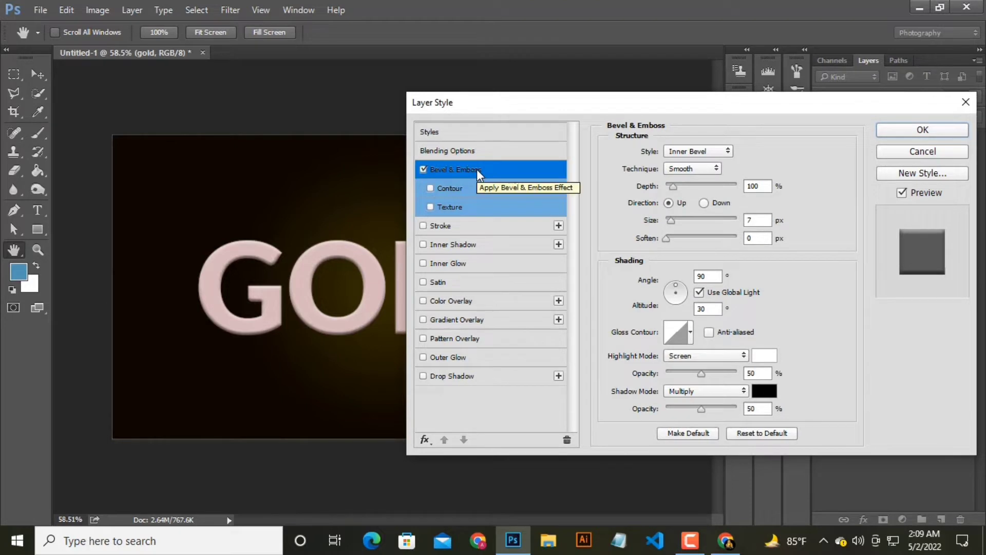
{"action": "left_click", "coordinate": [697, 151]}
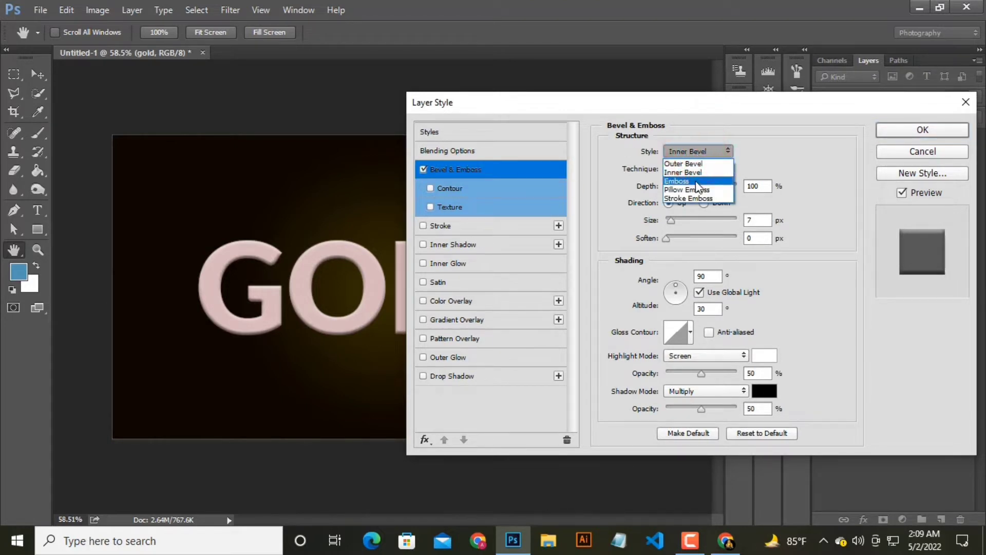
{"action": "left_click", "coordinate": [691, 172]}
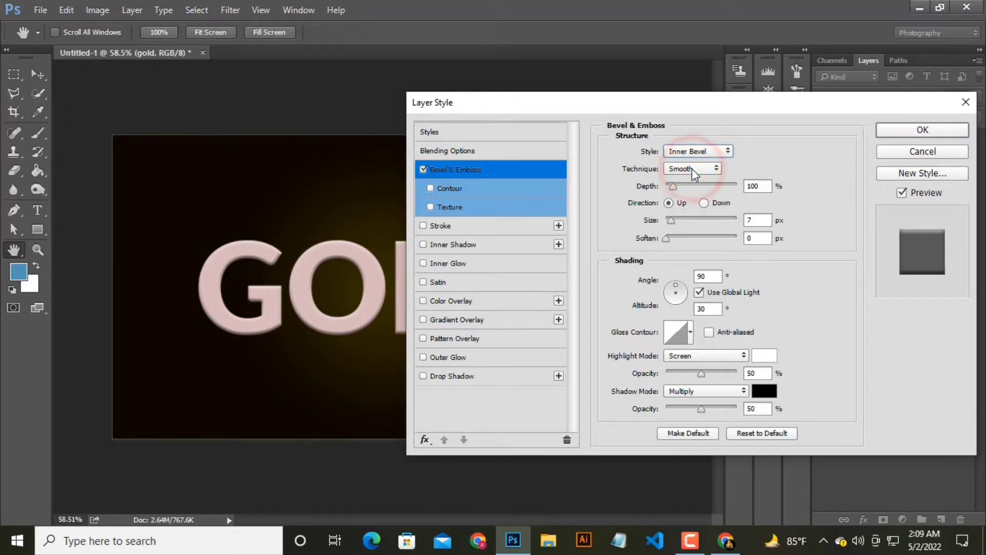
{"action": "left_click", "coordinate": [692, 169]}
{"action": "left_click", "coordinate": [685, 190]}
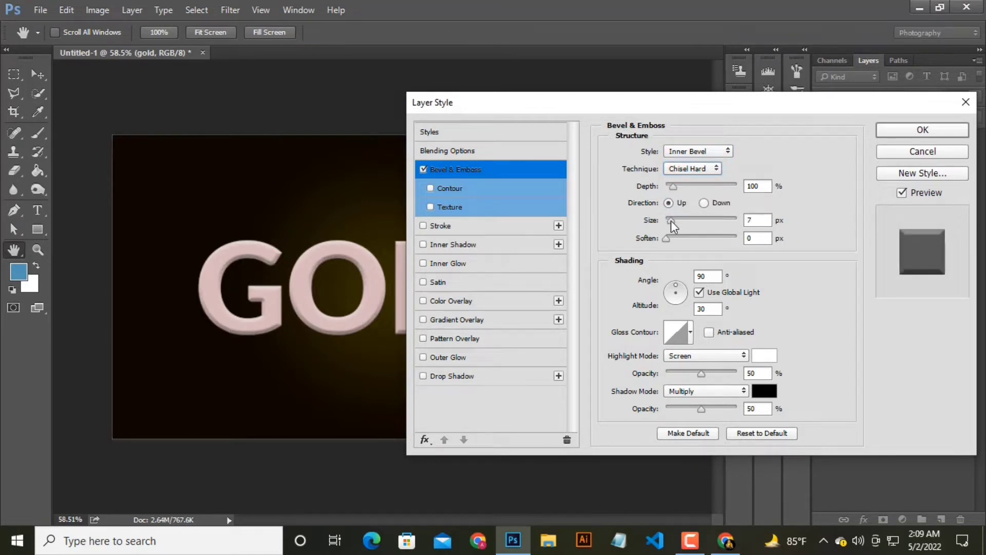
{"action": "left_click_drag", "start_coordinate": [671, 220], "coordinate": [771, 223]}
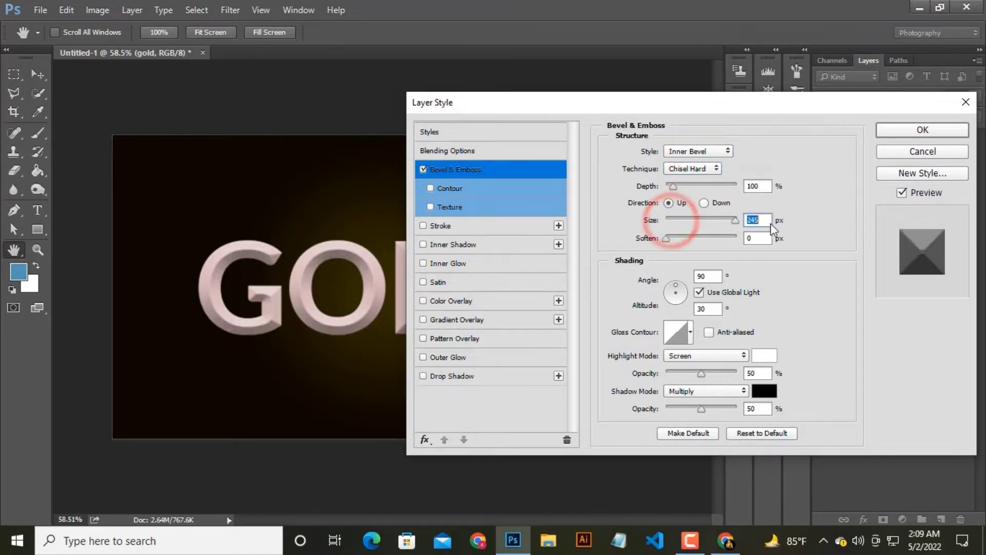
Step: Apply the Ring - Double gloss contour, adjust highlight opacity, and enable Gradient Overlay
{"action": "left_click", "coordinate": [691, 333]}
{"action": "left_click", "coordinate": [639, 395]}
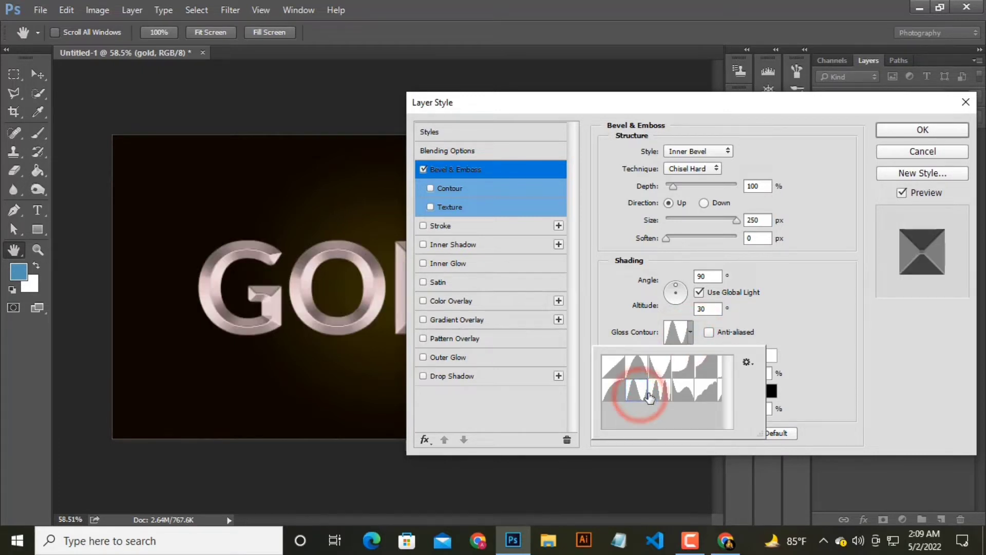
{"action": "double_click", "coordinate": [661, 394]}
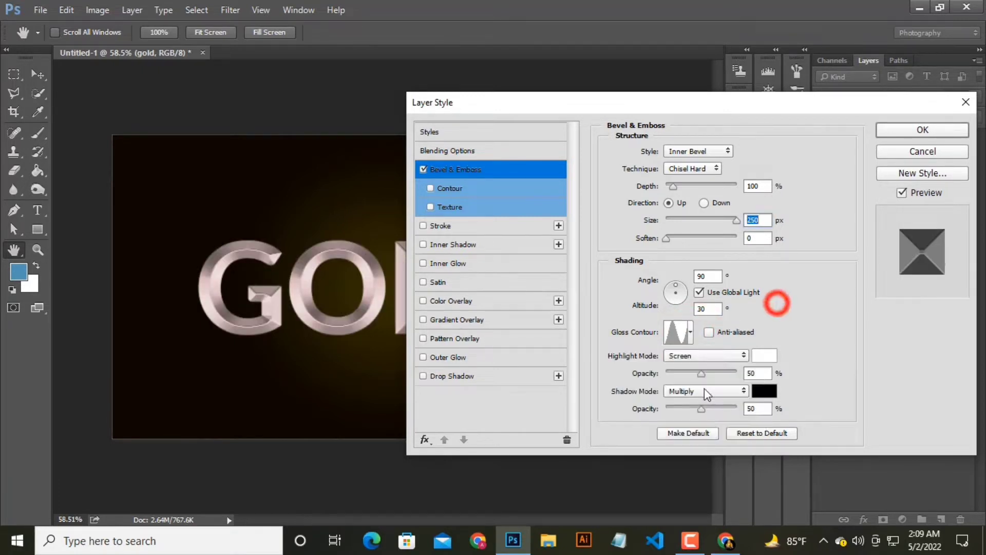
{"action": "mouse_move", "coordinate": [720, 375]}
{"action": "left_mouse_down"}
{"action": "mouse_move", "coordinate": [711, 380]}
{"action": "mouse_move", "coordinate": [719, 371]}
{"action": "left_mouse_up"}
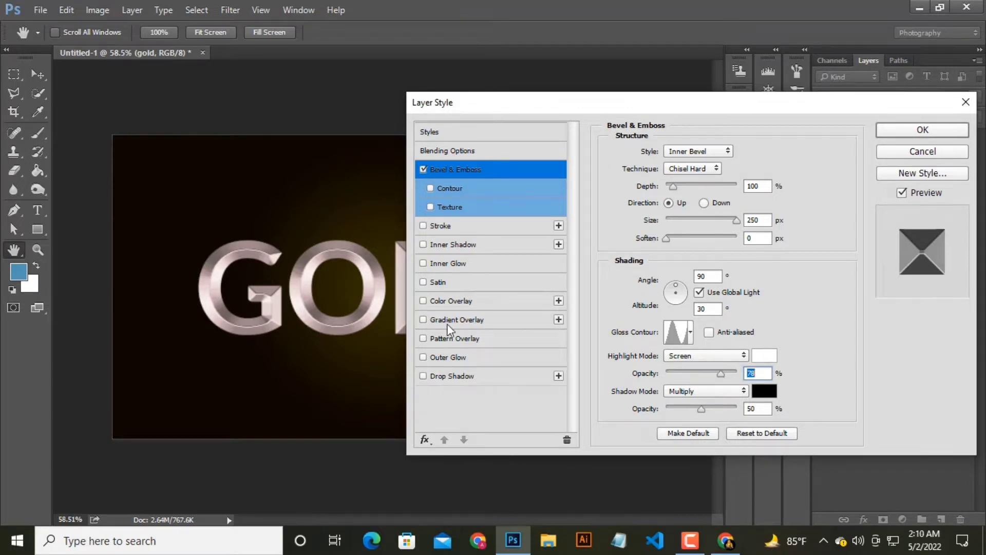
{"action": "left_click", "coordinate": [479, 321]}
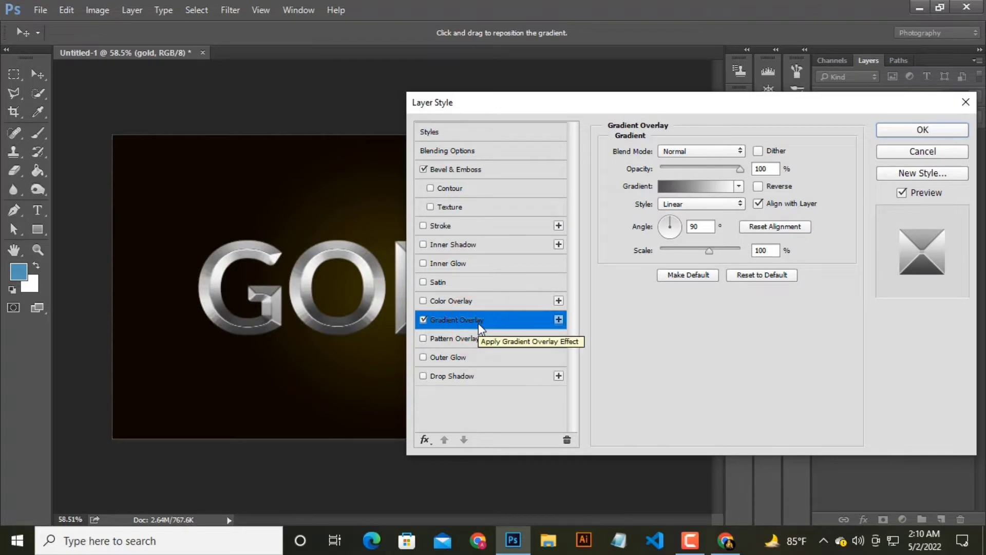
Step: Set the overlay gradient's left stop colour to 8b7c3b
{"action": "left_click", "coordinate": [479, 321]}
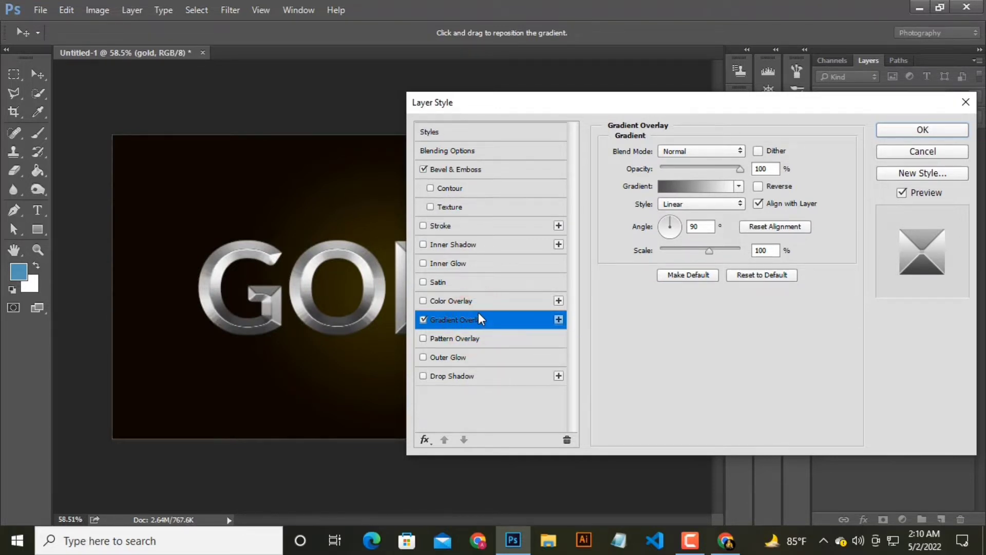
{"action": "left_click", "coordinate": [714, 189]}
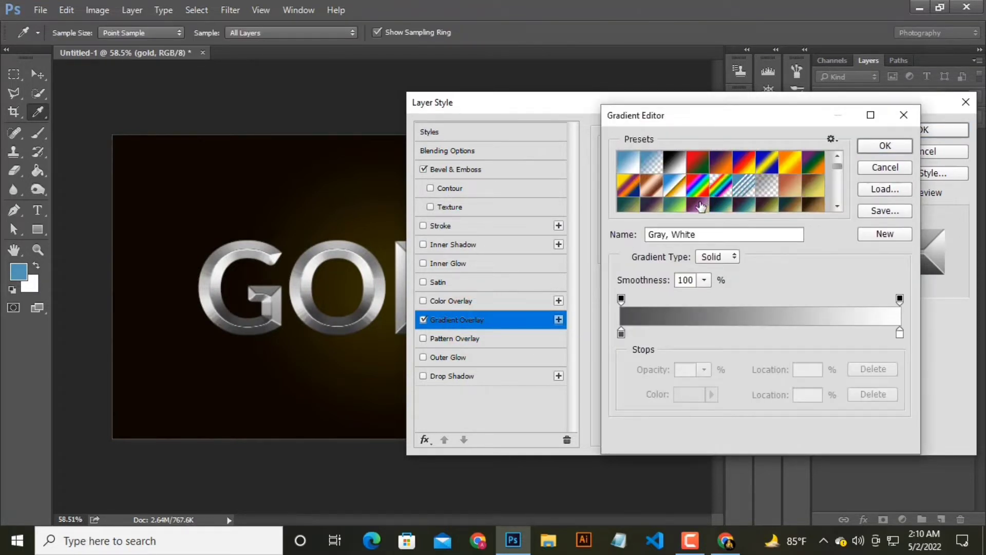
{"action": "left_click", "coordinate": [621, 334]}
{"action": "left_click", "coordinate": [686, 396]}
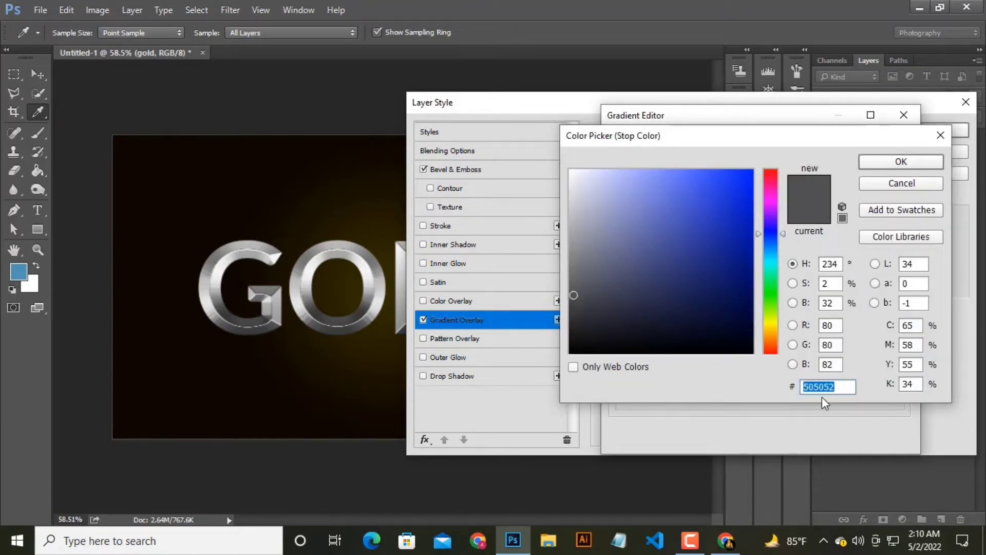
{"action": "type", "text": "8b7"}
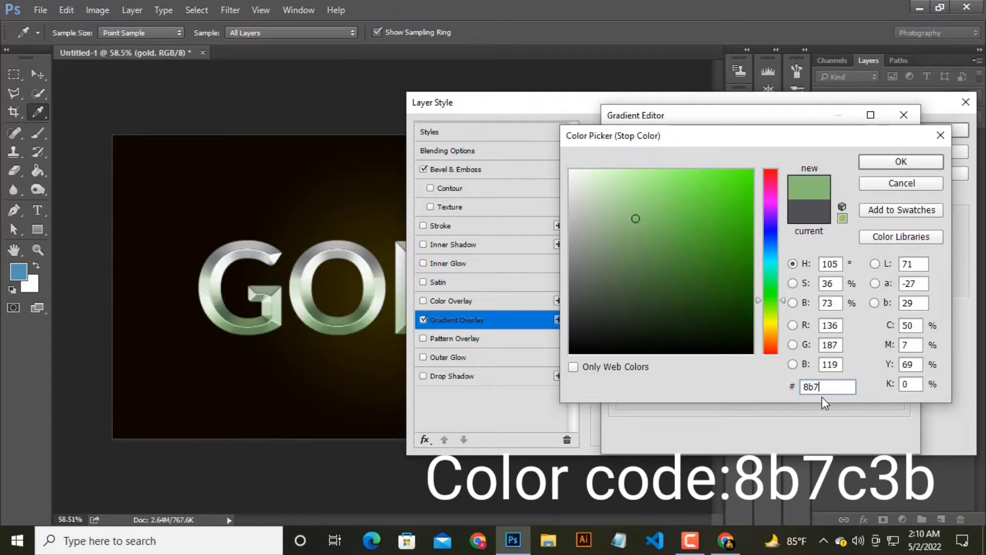
{"action": "type", "text": "c3b"}
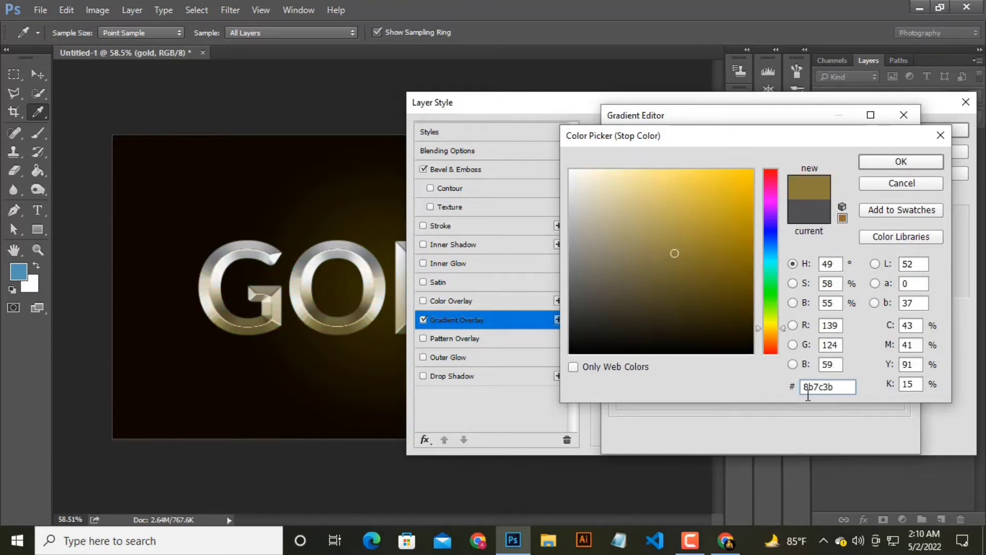
{"action": "left_click", "coordinate": [901, 162]}
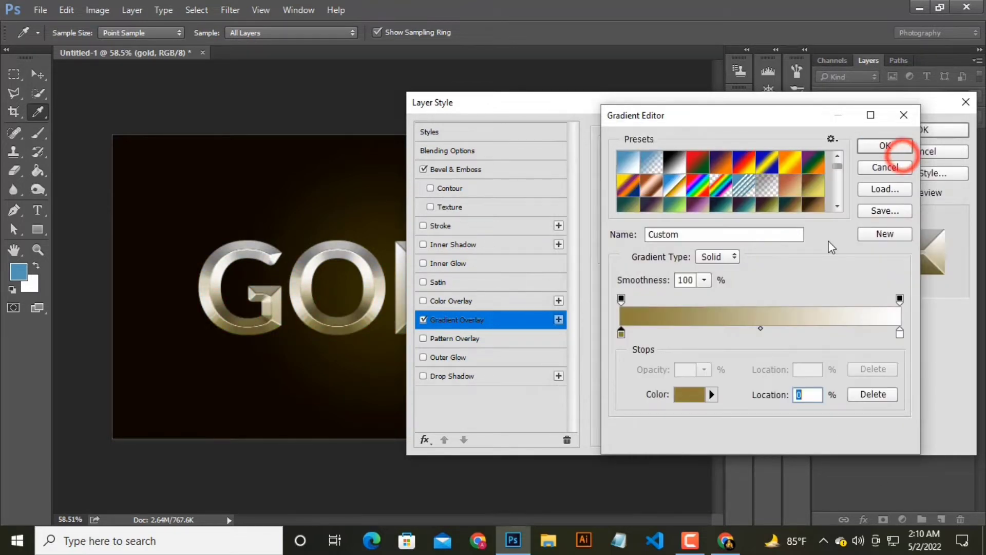
Step: Set the right stop colour to 908e00 and accept the gradient
{"action": "left_click", "coordinate": [900, 333]}
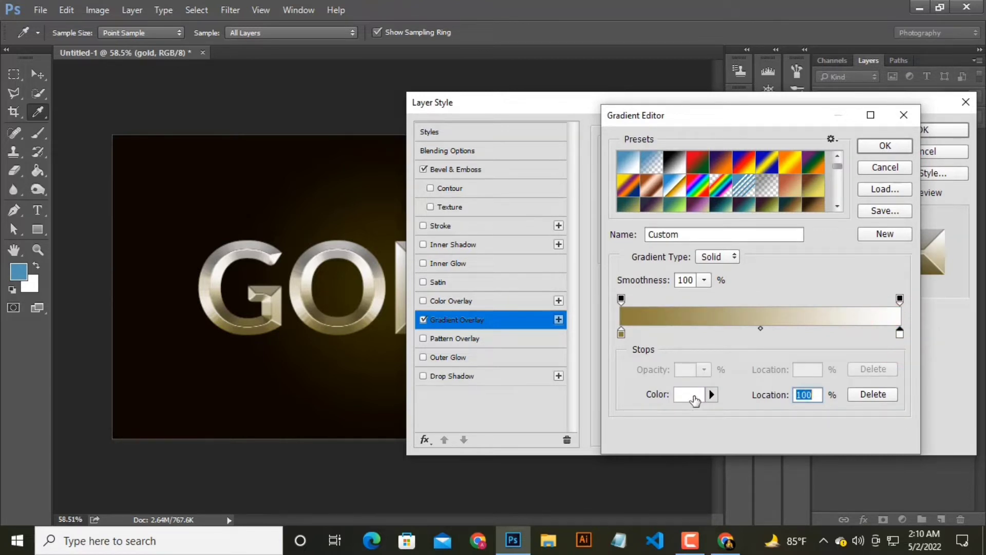
{"action": "left_click", "coordinate": [694, 396]}
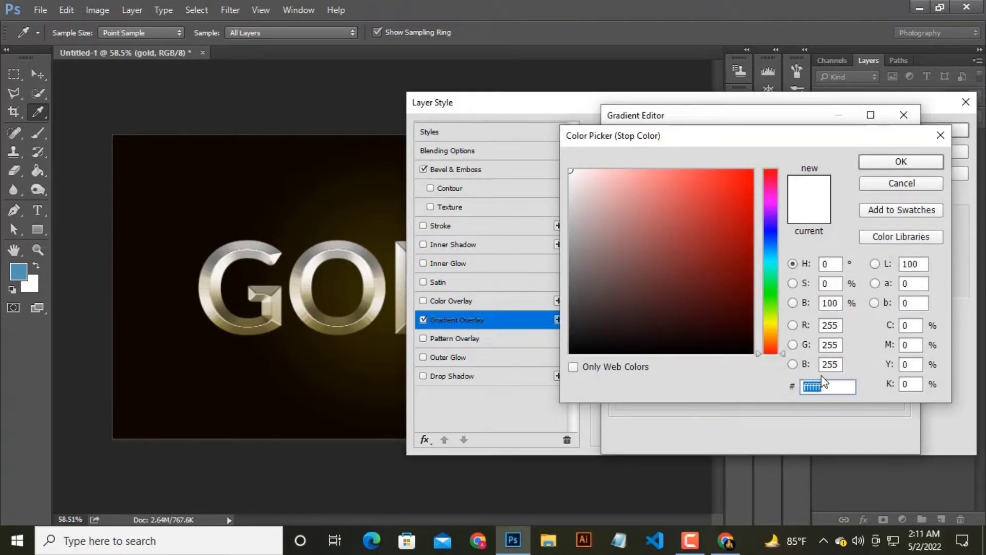
{"action": "type", "text": "908"}
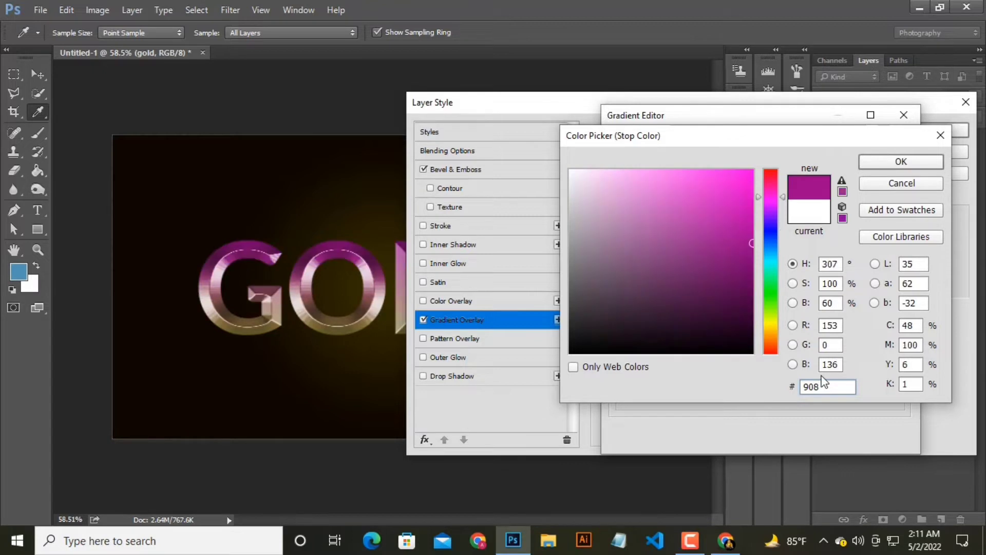
{"action": "type", "text": "e00"}
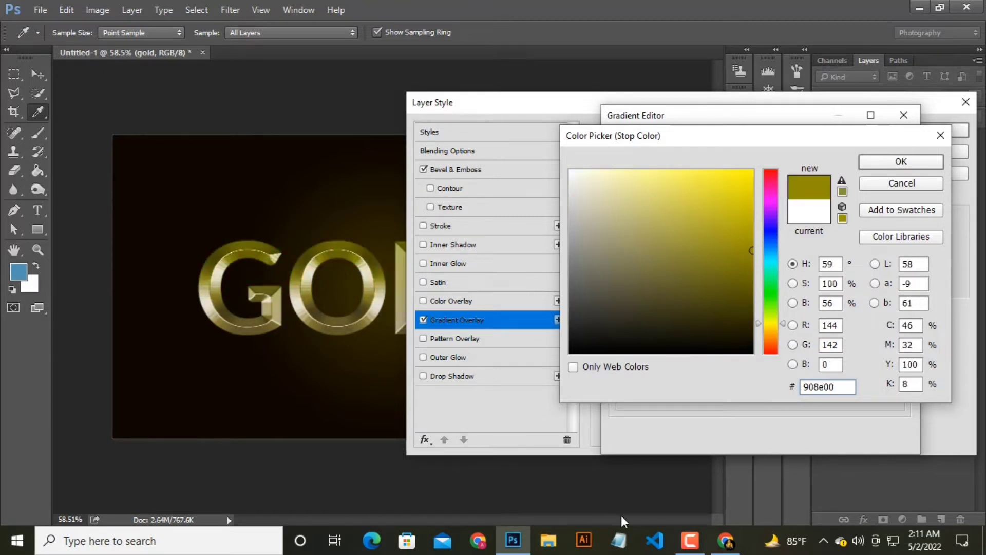
{"action": "left_click", "coordinate": [902, 162]}
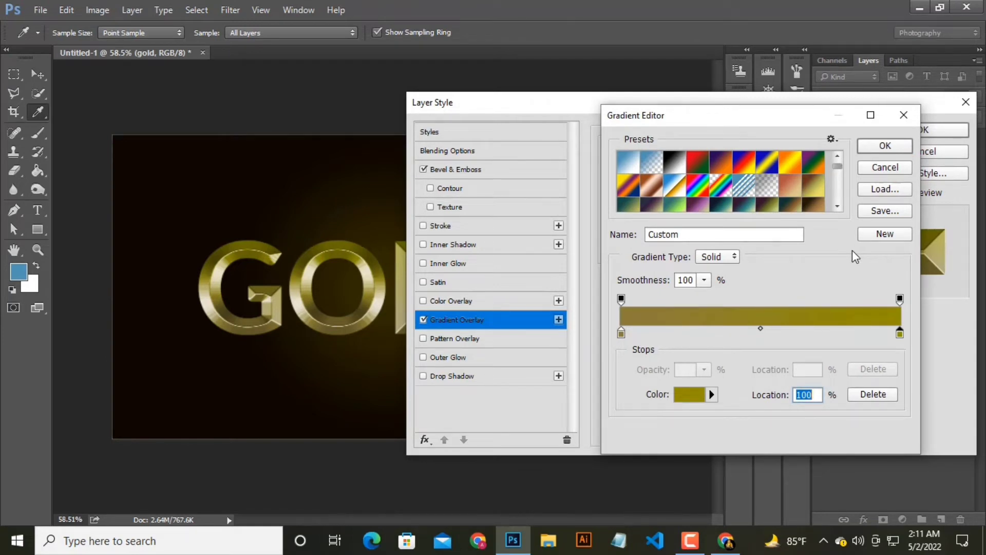
{"action": "left_click", "coordinate": [885, 147]}
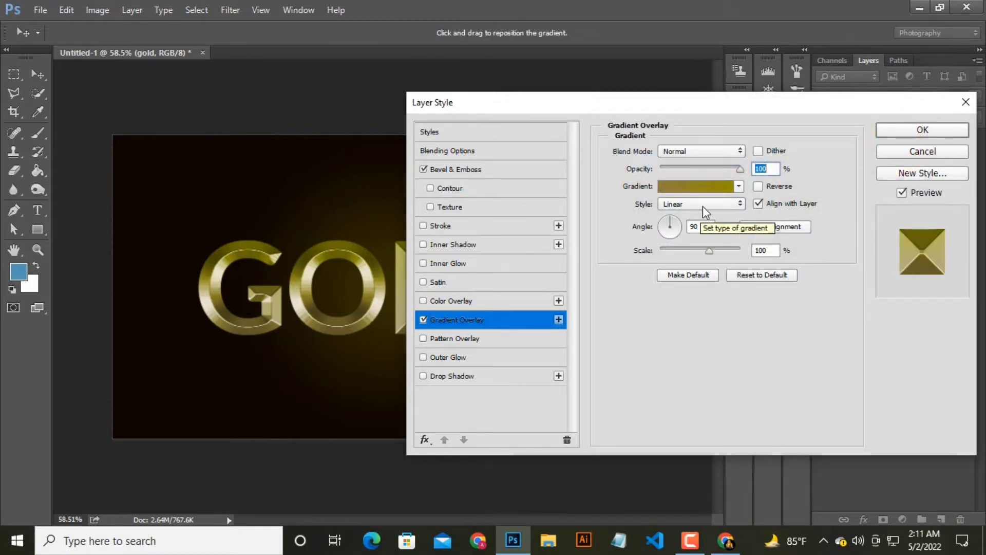
Step: Try Screen blending on the overlay, return it to Normal, and apply the style
{"action": "left_click", "coordinate": [692, 151]}
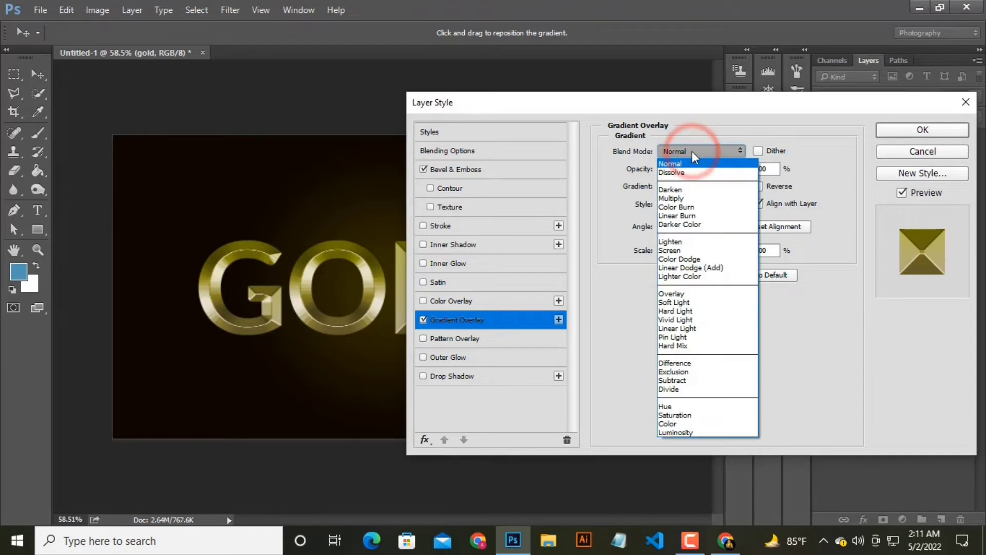
{"action": "left_click", "coordinate": [690, 251]}
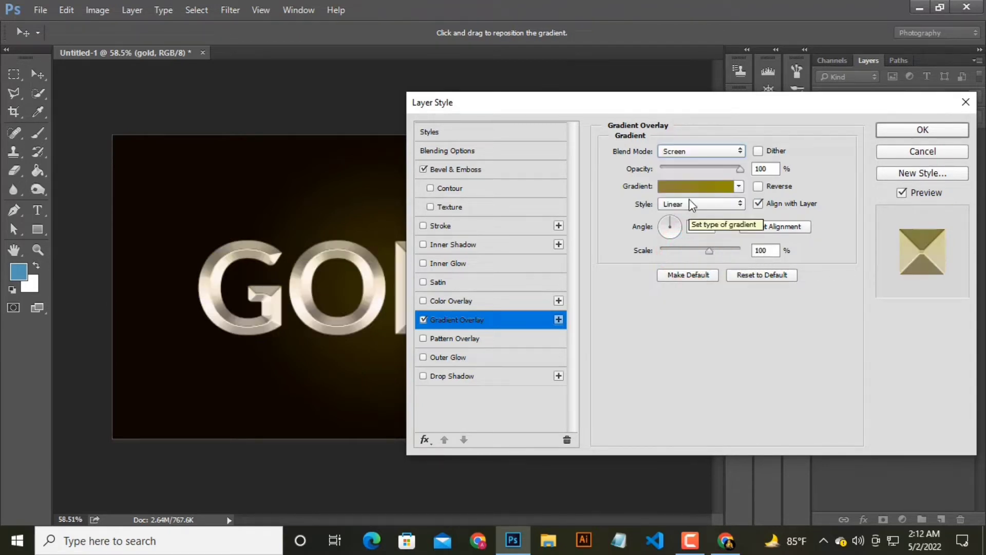
{"action": "left_click", "coordinate": [690, 153]}
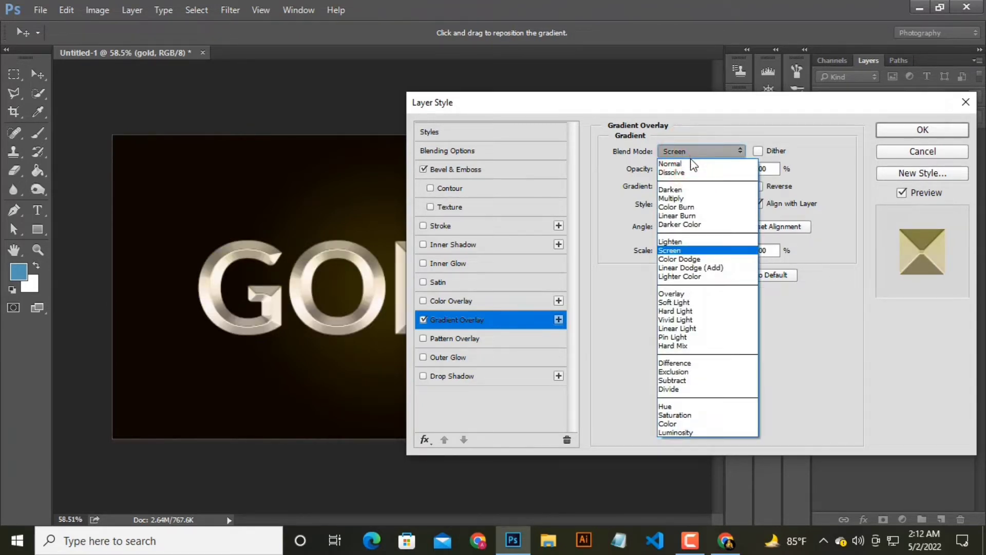
{"action": "left_click", "coordinate": [693, 164]}
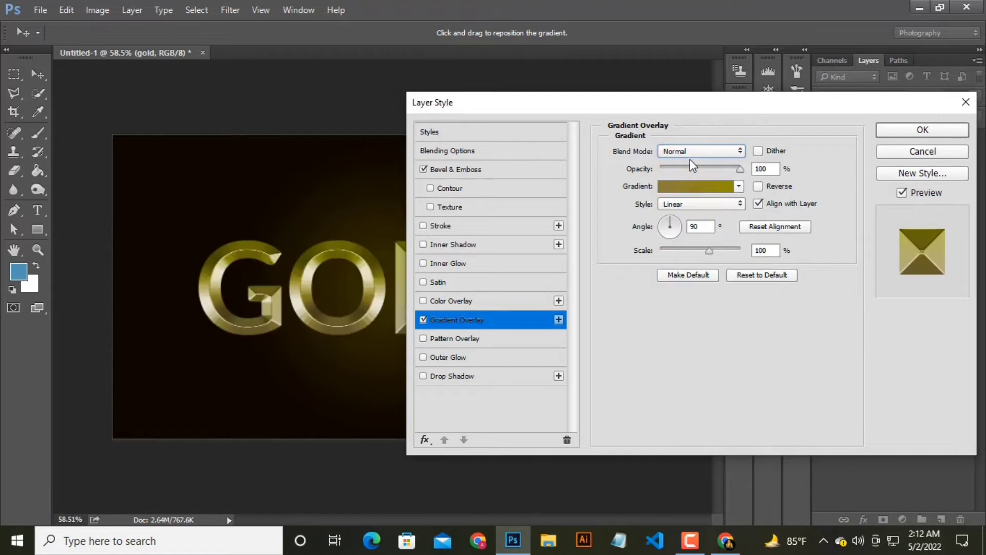
{"action": "left_click", "coordinate": [899, 130]}
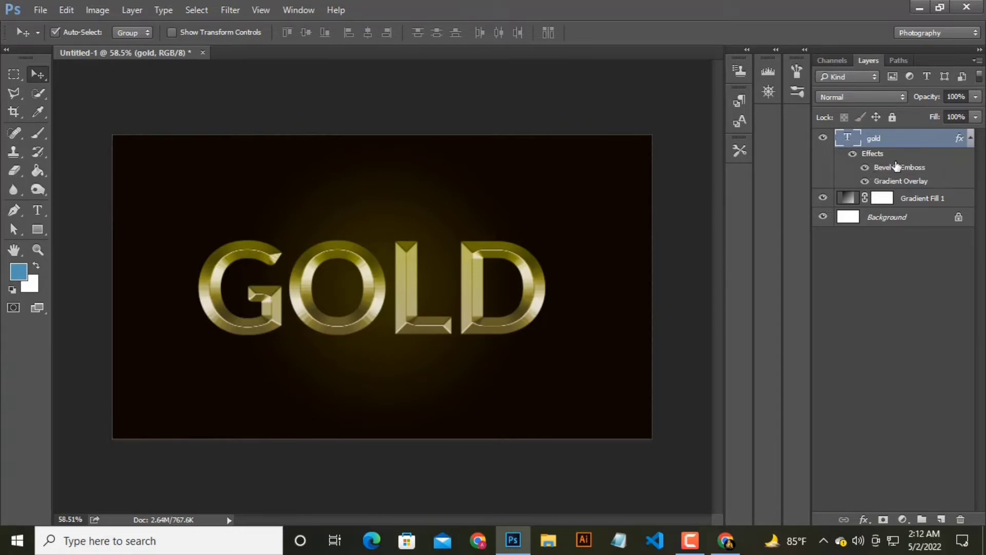
Step: Set the Gradient Overlay angle to 103° and its scale to 95%
{"action": "double_click", "coordinate": [899, 181]}
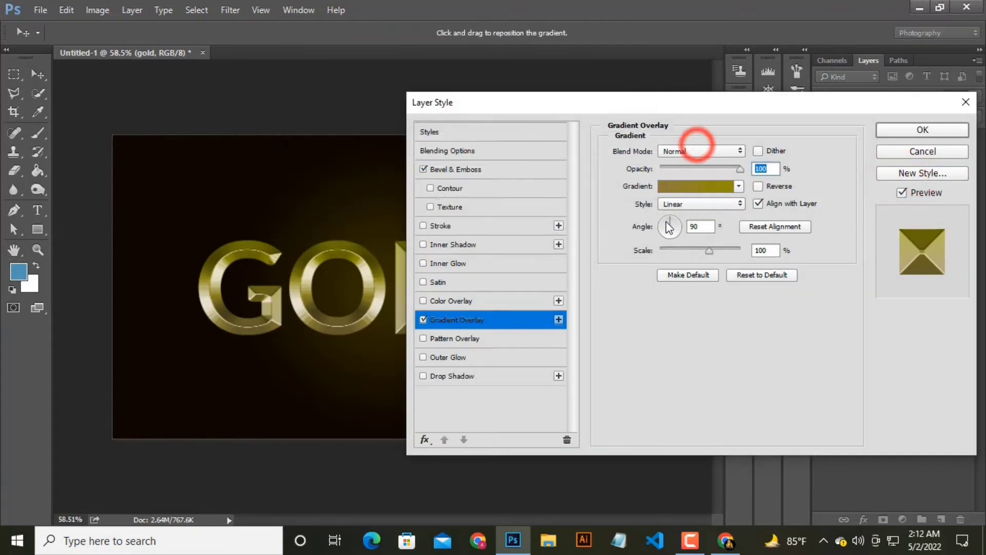
{"action": "left_click", "coordinate": [669, 222]}
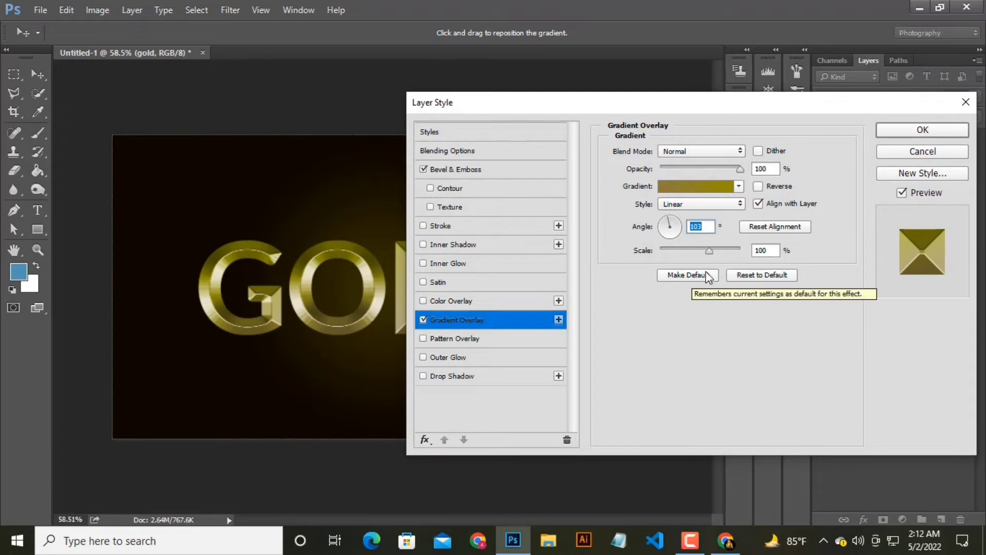
{"action": "left_click_drag", "start_coordinate": [710, 251], "coordinate": [708, 251]}
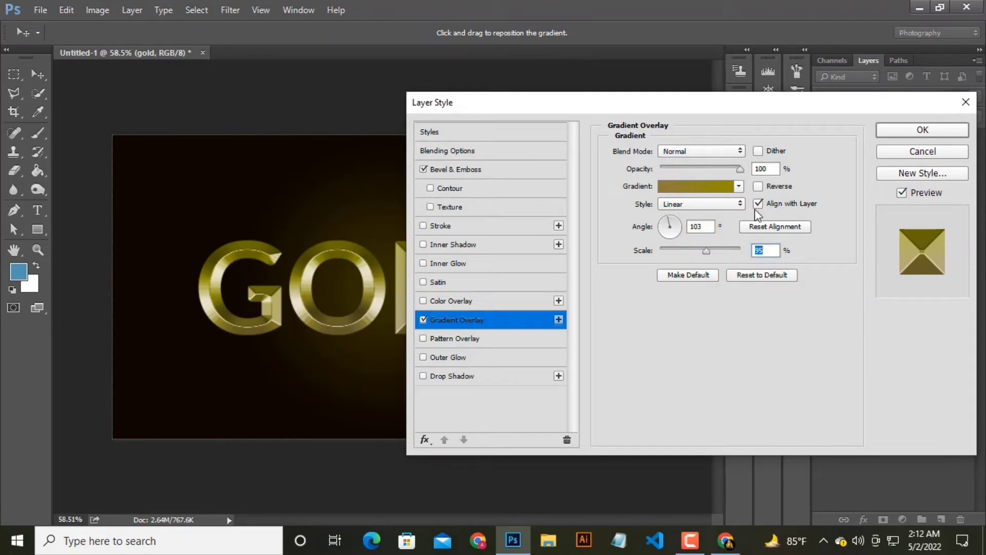
{"action": "left_click", "coordinate": [895, 135]}
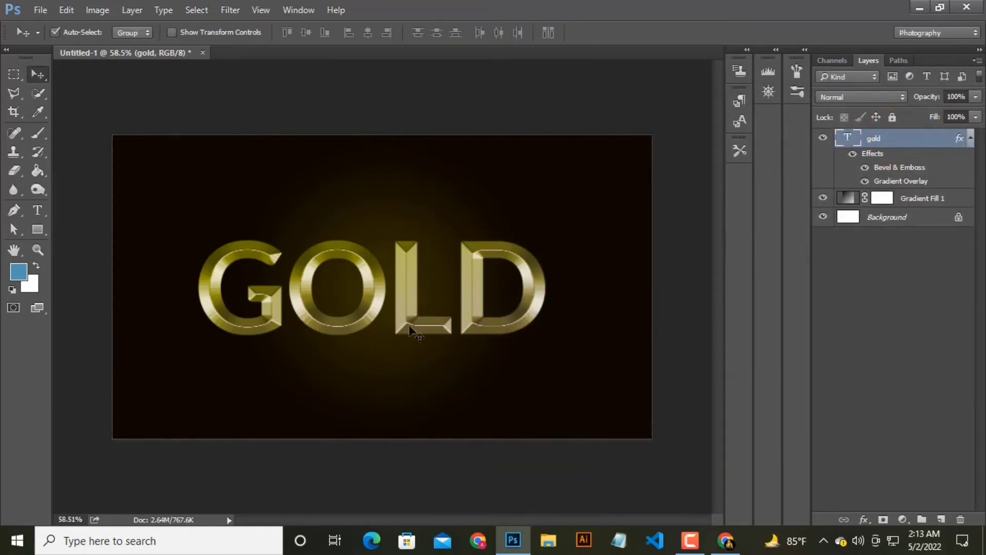
Step: Add an empty Layer 1 and load the GOLD letter outlines as a selection
{"action": "left_click", "coordinate": [941, 519]}
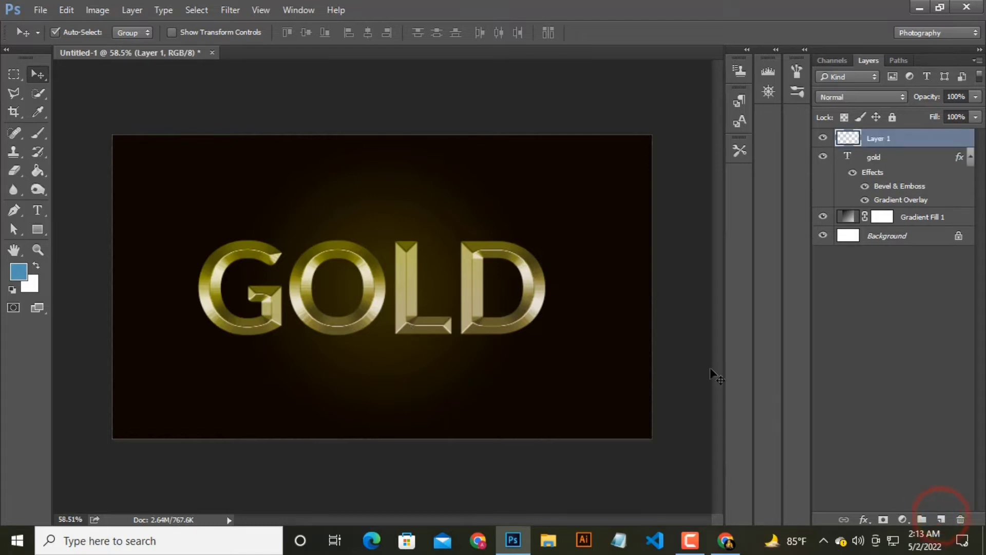
{"action": "left_click", "coordinate": [884, 160], "text": "ctrl"}
{"action": "left_click", "coordinate": [878, 139]}
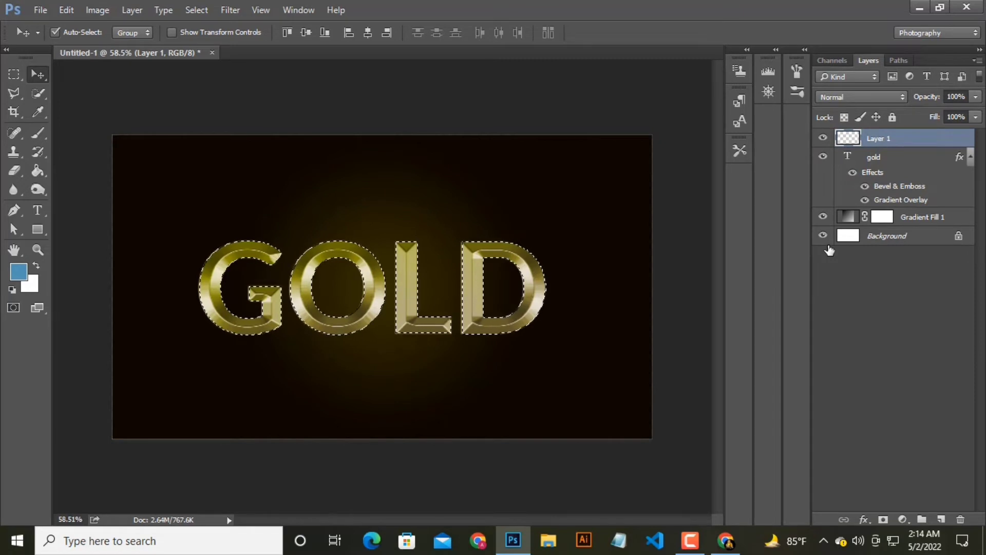
{"action": "left_click", "coordinate": [848, 137]}
Step: Fill the letter selection with Black and move Layer 1 below the text layer
{"action": "left_click", "coordinate": [13, 74]}
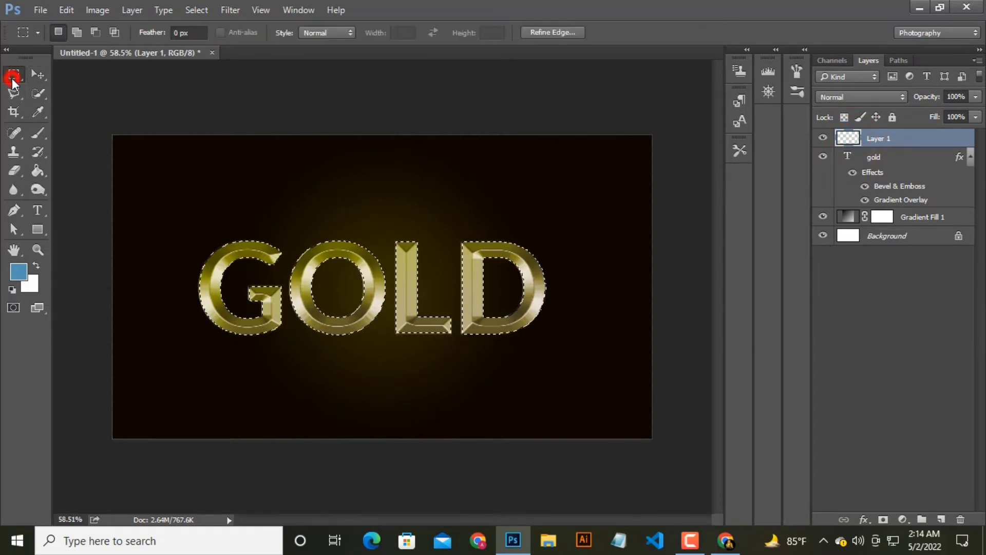
{"action": "right_click", "coordinate": [412, 285]}
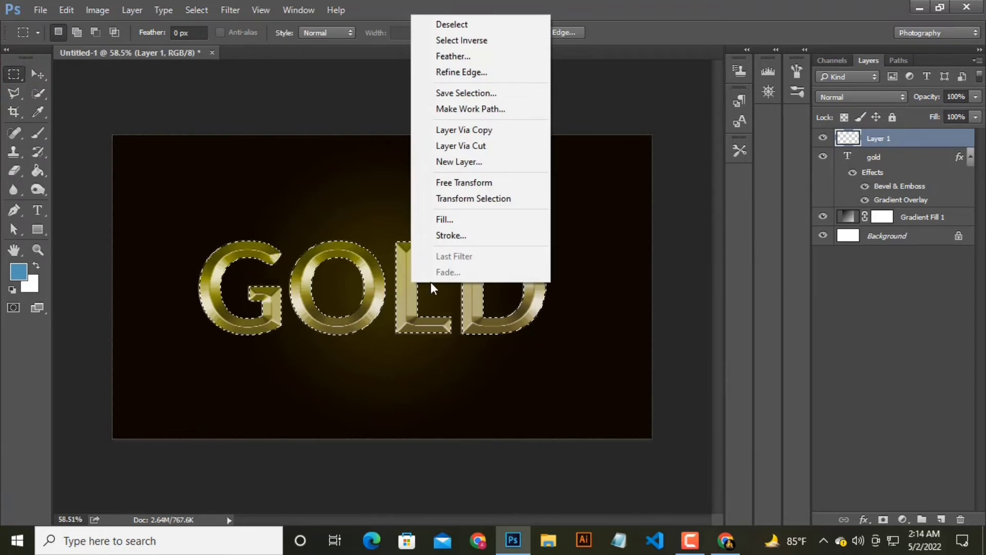
{"action": "left_click", "coordinate": [457, 220]}
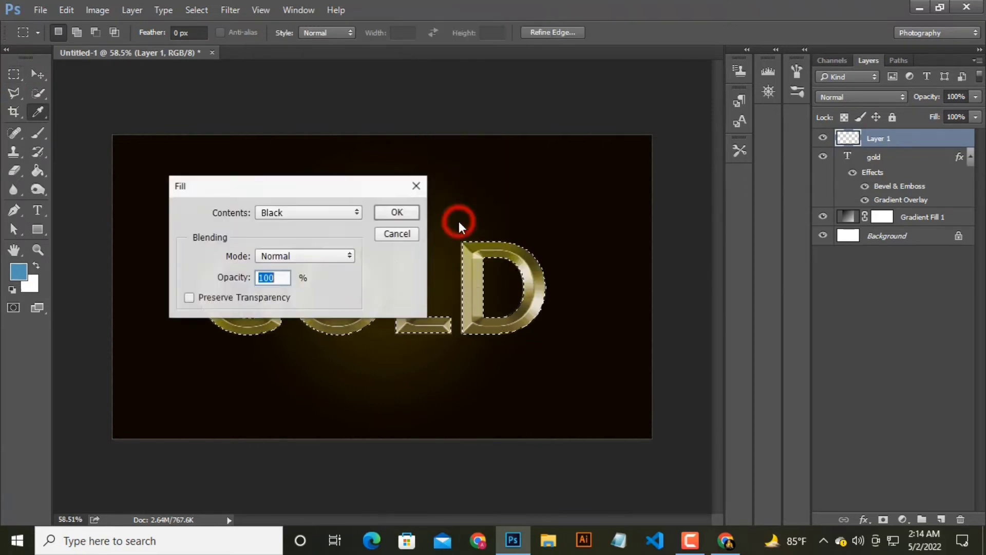
{"action": "left_click", "coordinate": [300, 210]}
{"action": "left_click", "coordinate": [299, 306]}
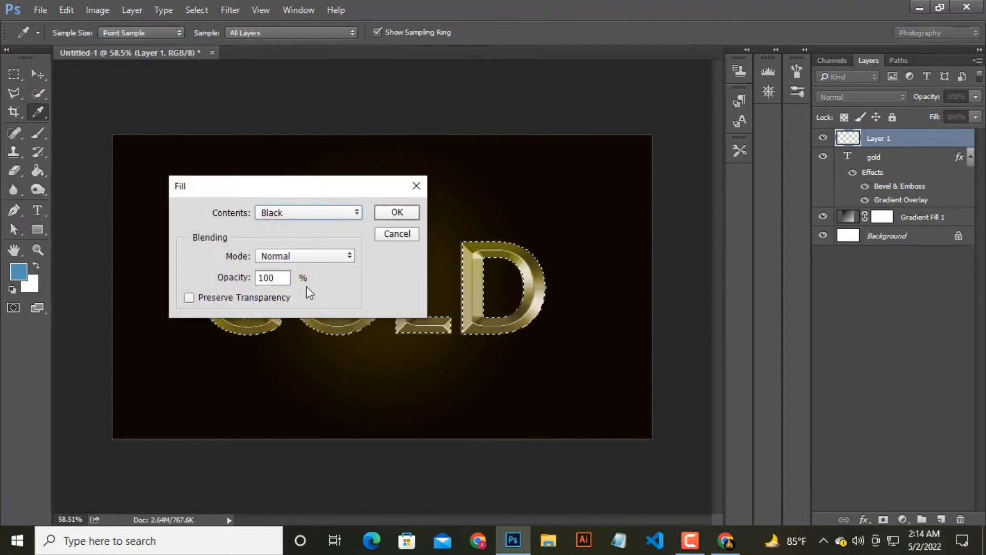
{"action": "left_click", "coordinate": [408, 213]}
{"action": "key", "text": "m"}
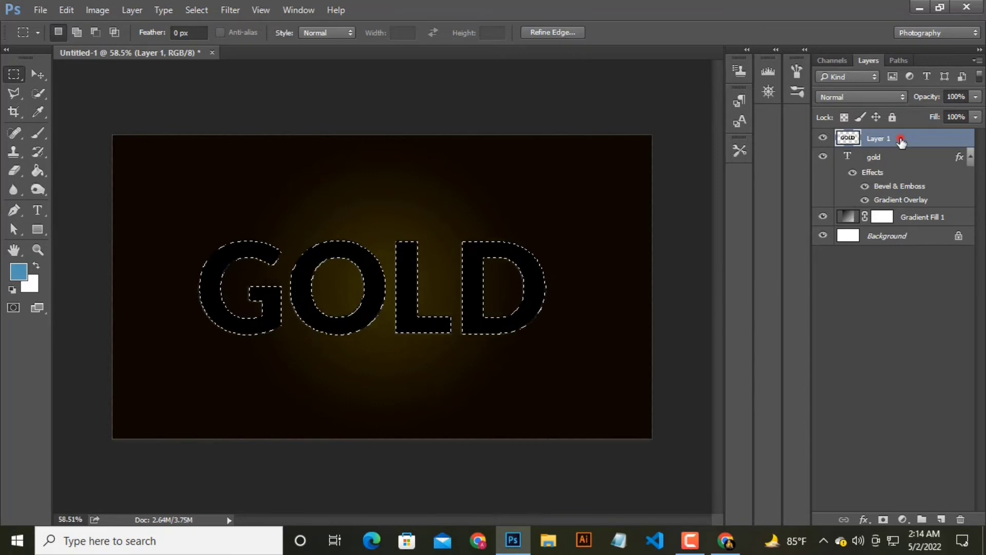
{"action": "left_click_drag", "start_coordinate": [878, 138], "coordinate": [883, 203]}
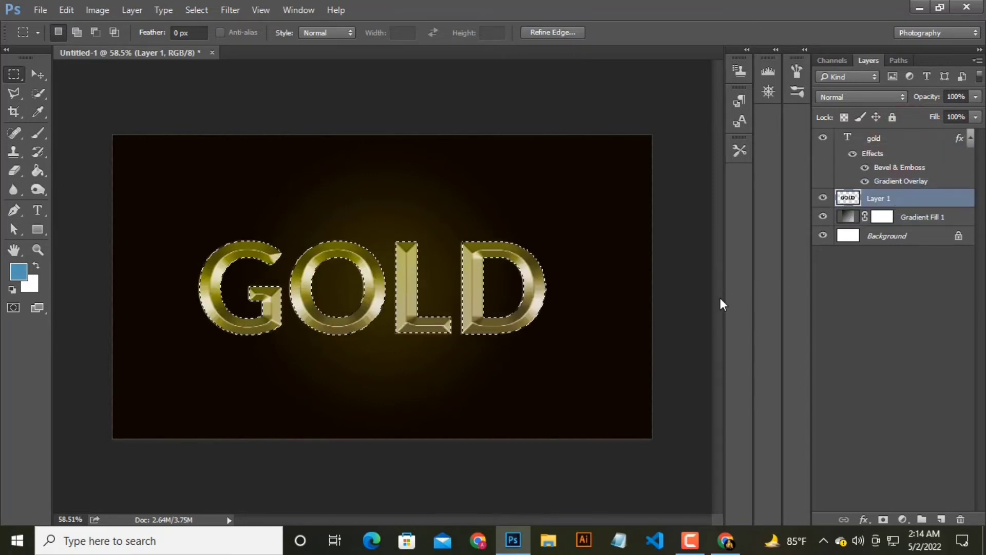
Step: Deselect, then nudge Layer 1 one step right and two steps down
{"action": "left_click", "coordinate": [36, 74]}
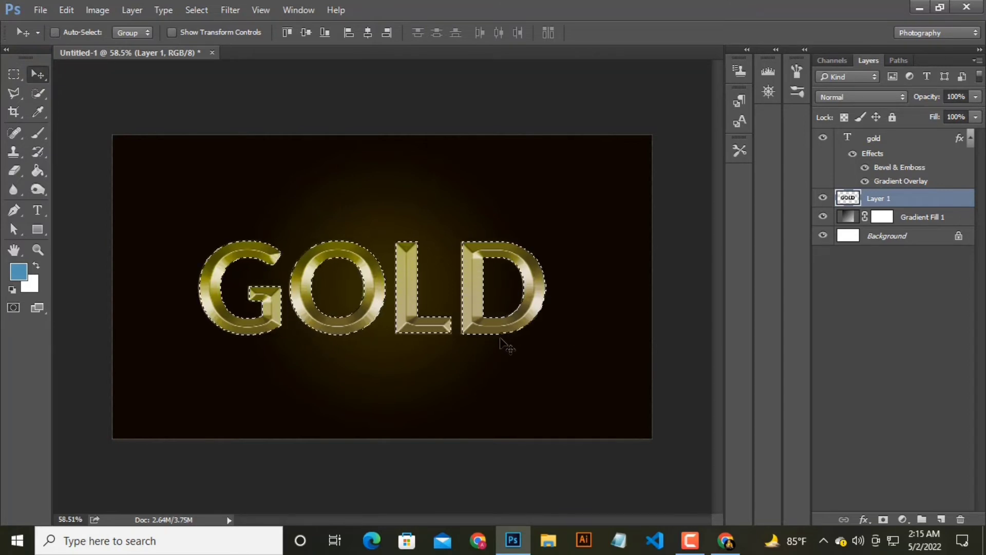
{"action": "key", "text": "ctrl+d"}
{"action": "left_click", "coordinate": [278, 325]}
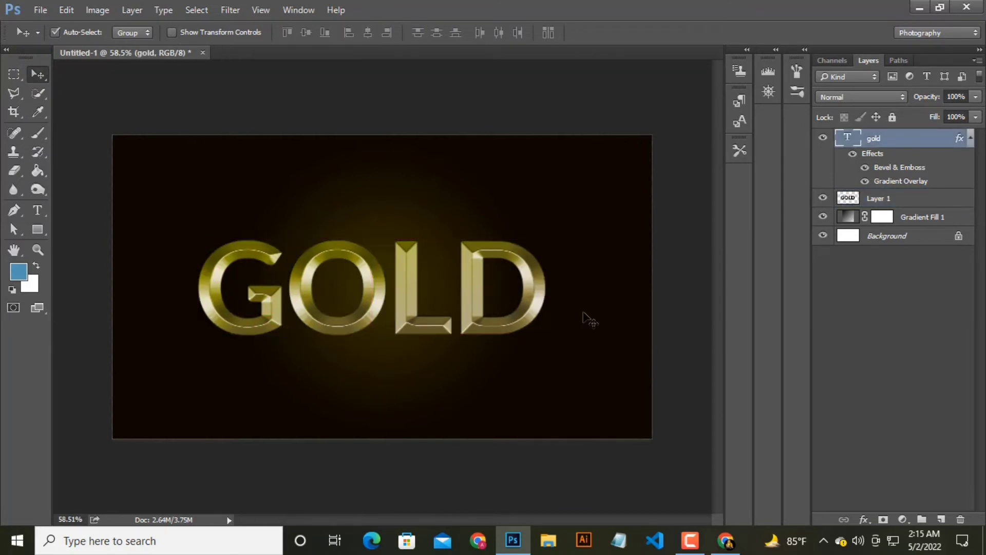
{"action": "left_click", "coordinate": [876, 198]}
{"action": "key", "text": "Right"}
{"action": "key", "text": "Right"}
{"action": "key", "text": "Right"}
{"action": "key", "text": "Right"}
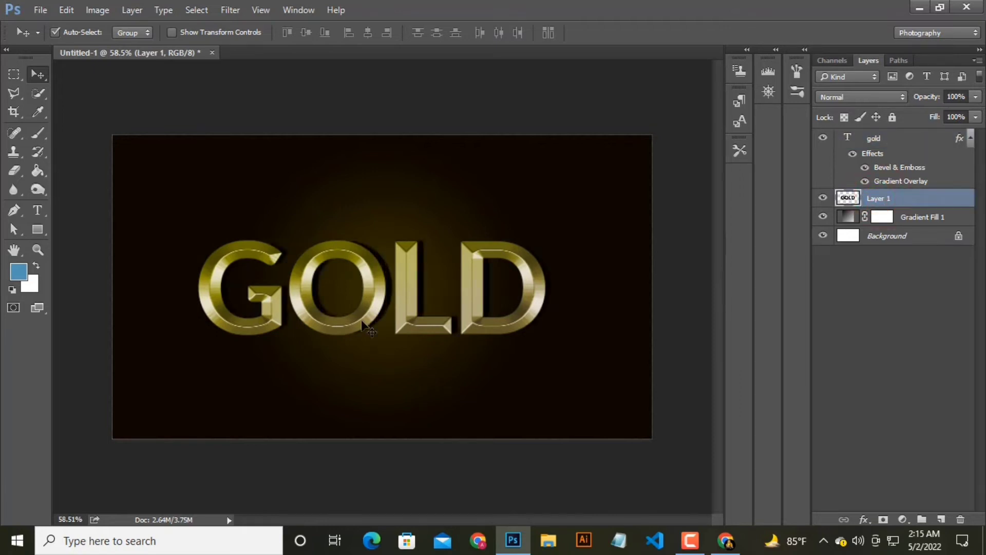
{"action": "key", "text": "Down"}
{"action": "key", "text": "Down"}
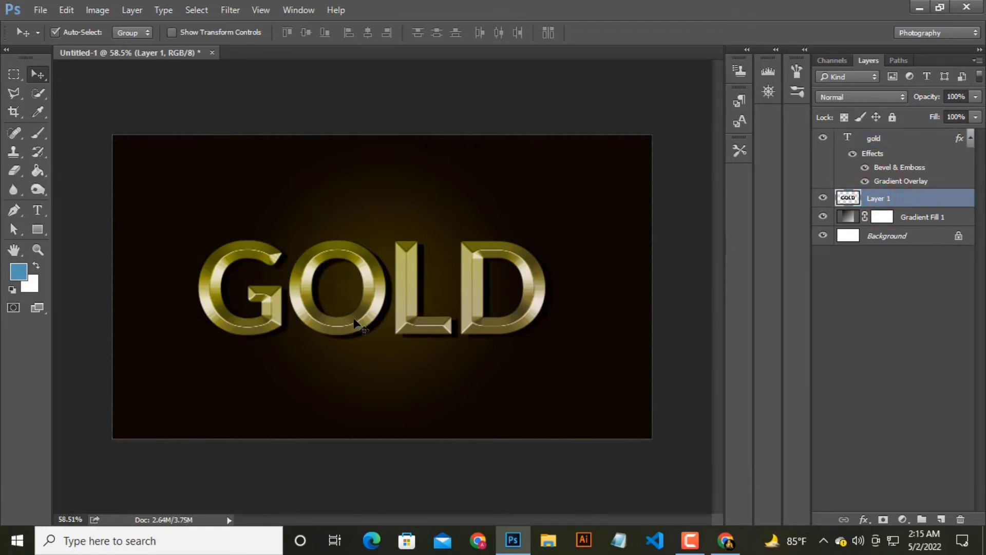
{"action": "key", "text": "Down"}
{"action": "key", "text": "Down"}
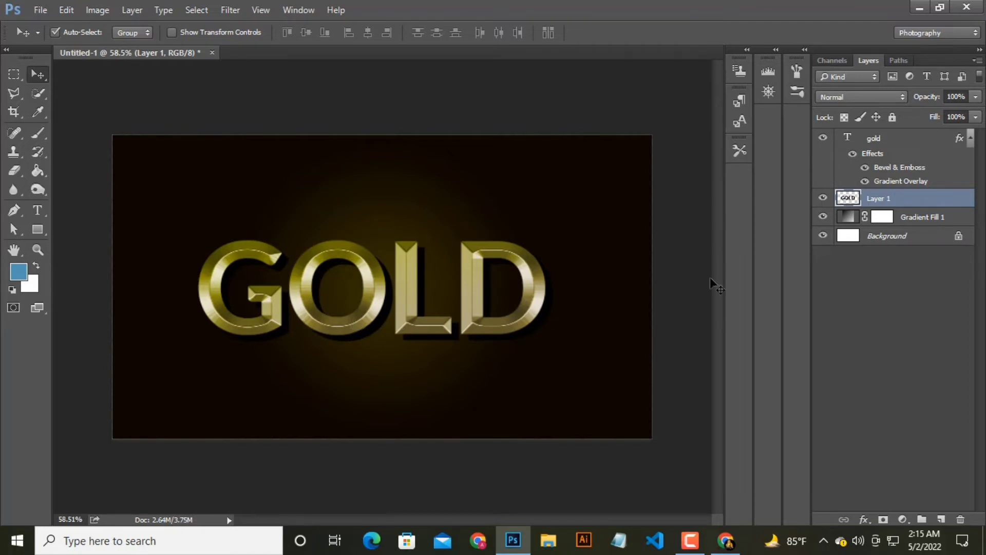
Step: Apply a Motion Blur at 87° with about 72 px distance to the shadow layer
{"action": "left_click", "coordinate": [230, 10]}
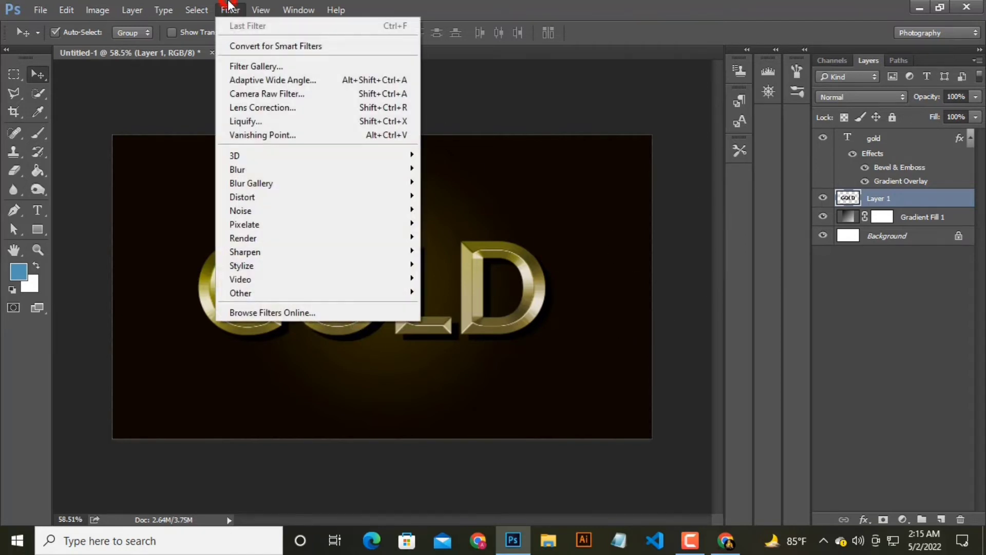
{"action": "left_click", "coordinate": [290, 169]}
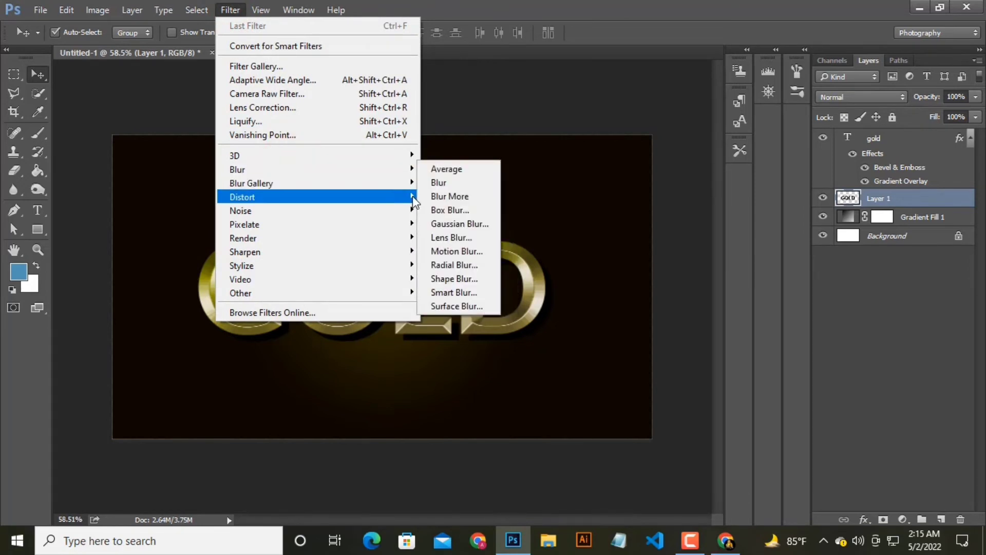
{"action": "left_click", "coordinate": [327, 174]}
{"action": "left_click", "coordinate": [452, 251]}
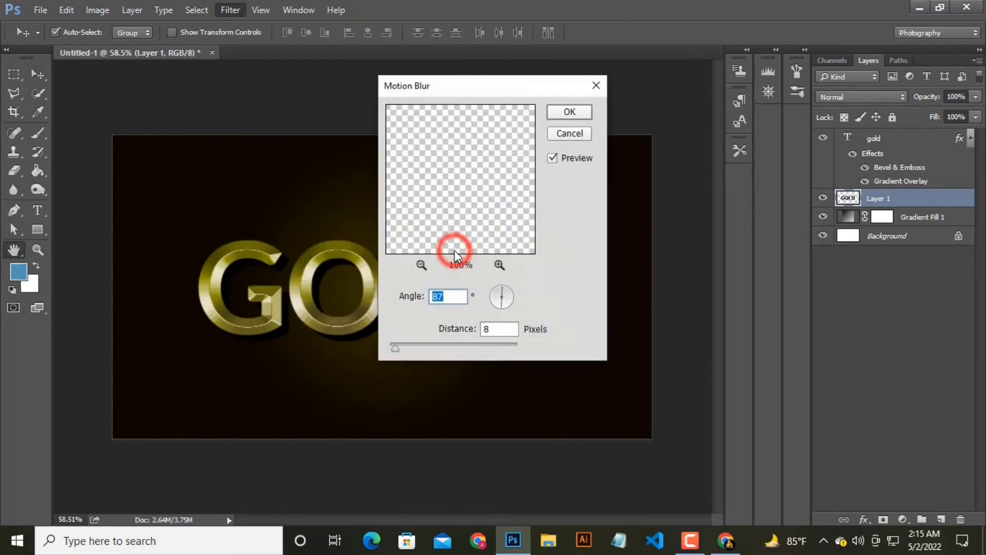
{"action": "left_click_drag", "start_coordinate": [395, 347], "coordinate": [431, 349]}
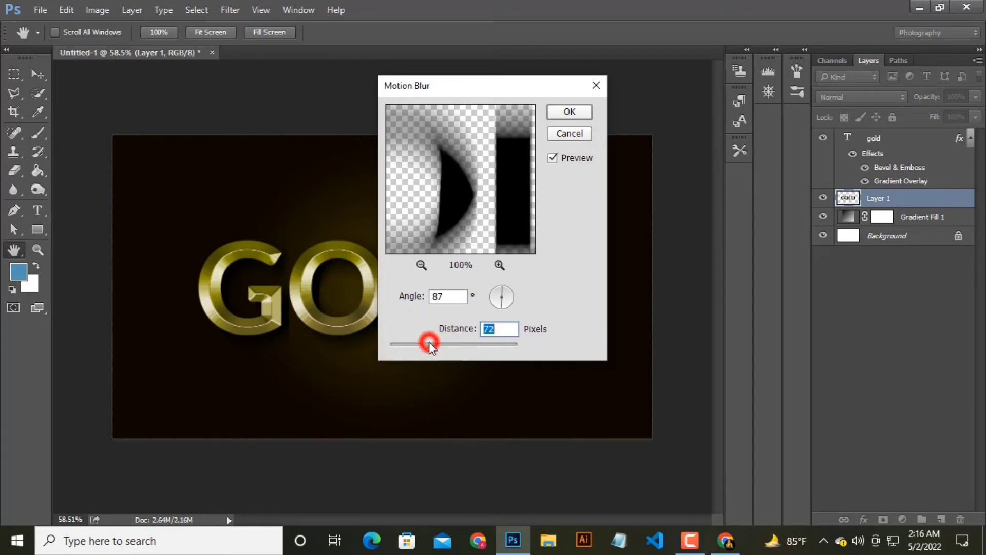
{"action": "left_click", "coordinate": [566, 110]}
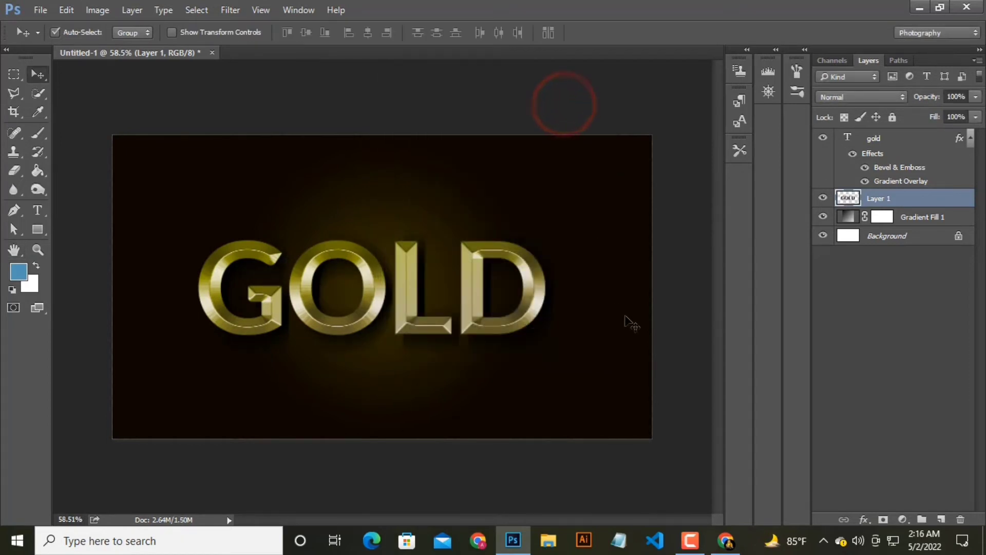
Step: Add Layer 2 at the top of the stack and set a 90 px, 90% opacity brush
{"action": "left_click", "coordinate": [944, 522]}
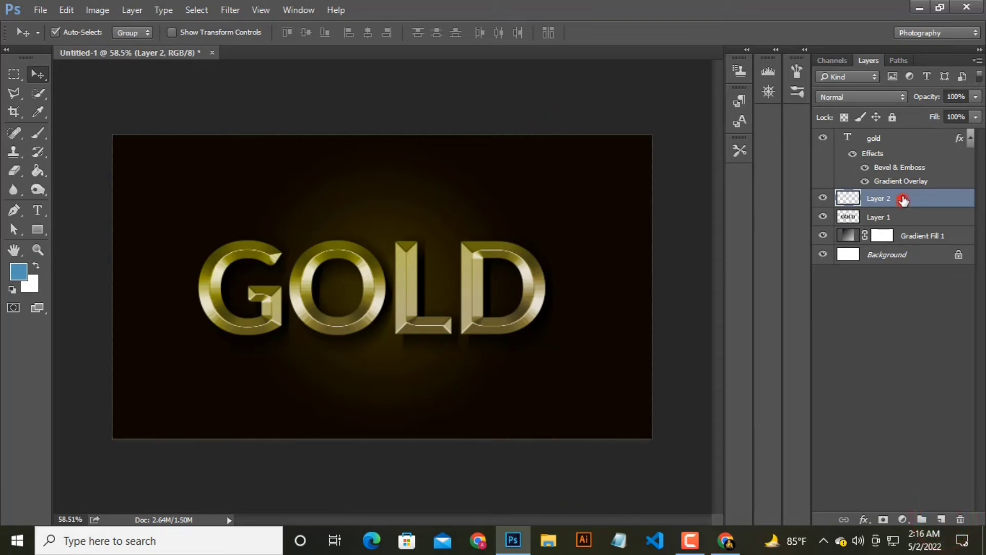
{"action": "left_click_drag", "start_coordinate": [903, 198], "coordinate": [902, 131]}
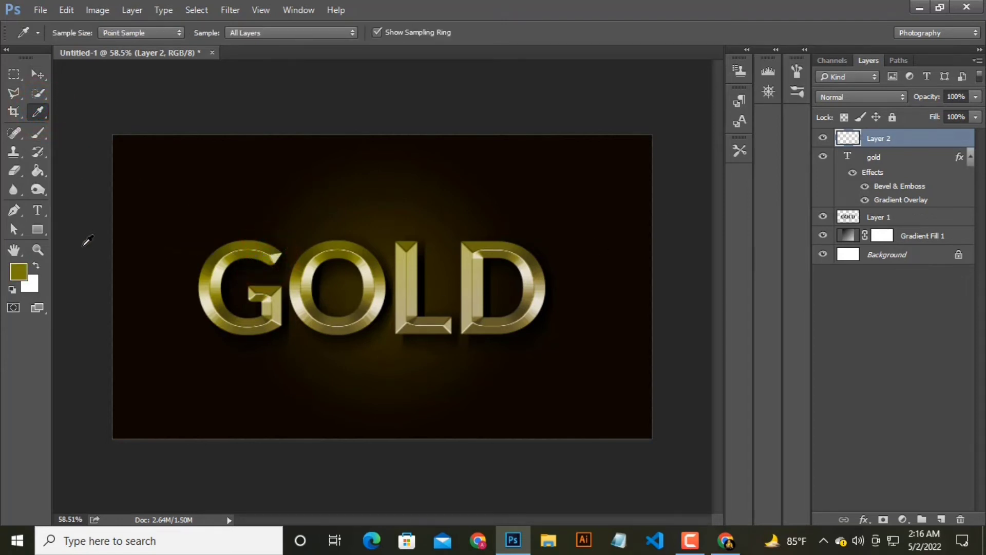
{"action": "left_click", "coordinate": [38, 132]}
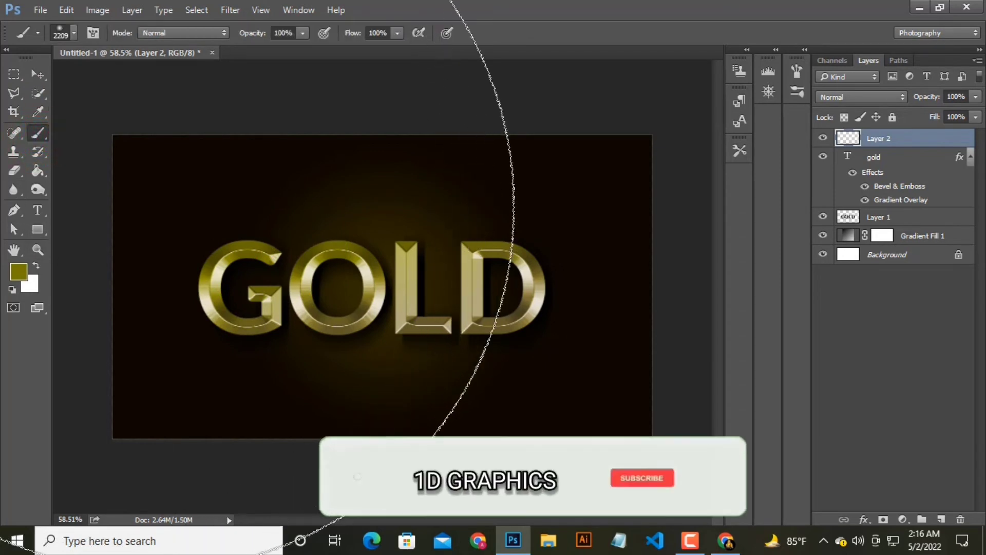
{"action": "left_click", "coordinate": [74, 33]}
{"action": "left_click", "coordinate": [289, 59]}
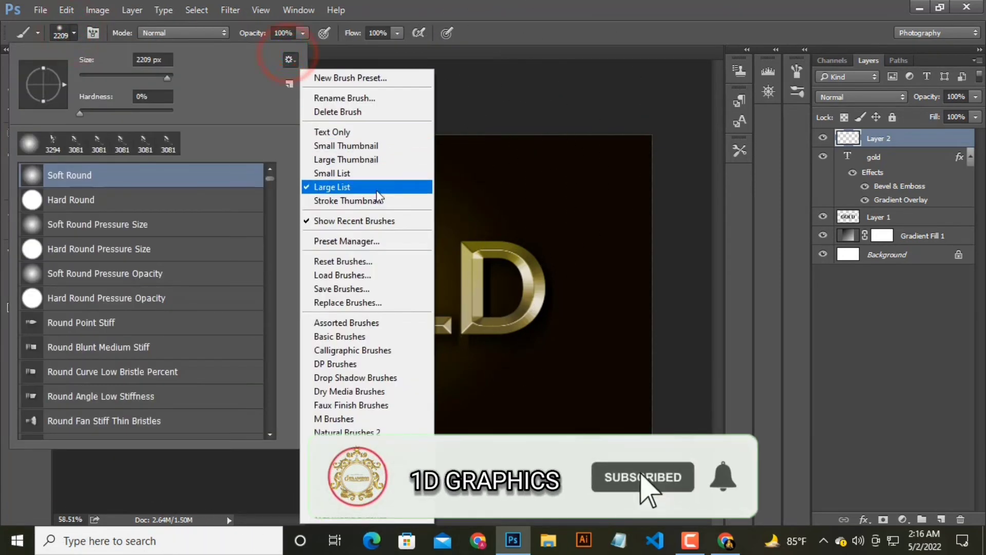
{"action": "left_click", "coordinate": [522, 77]}
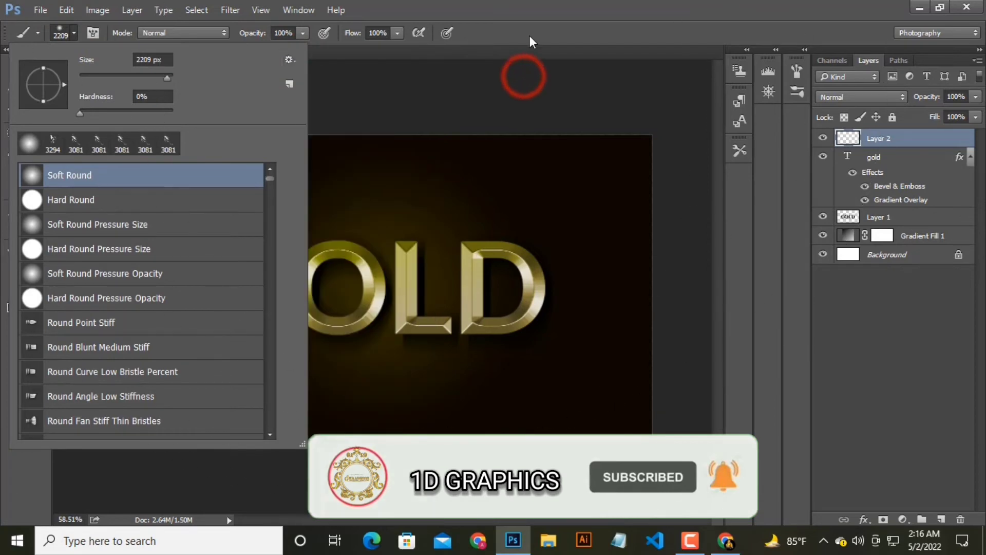
{"action": "left_click", "coordinate": [537, 26]}
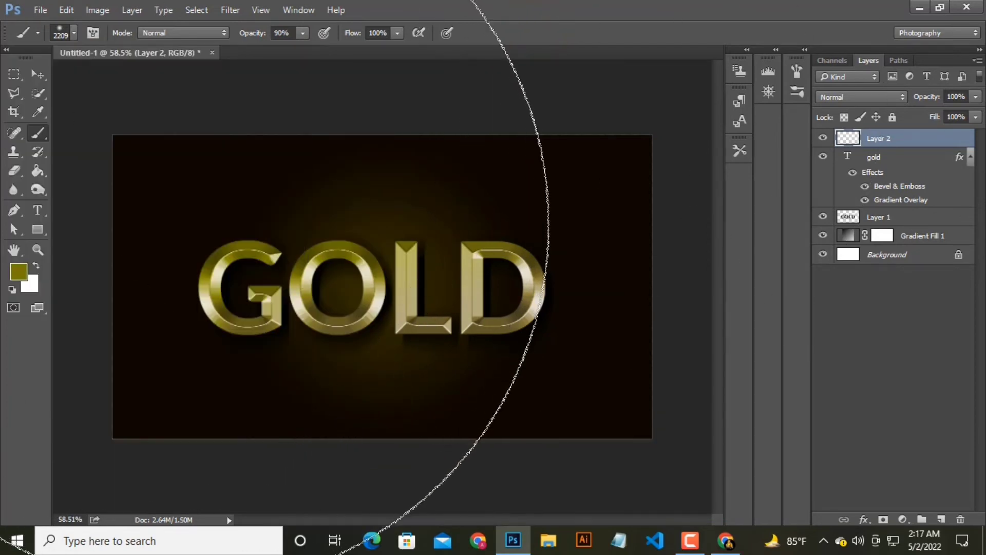
{"action": "key", "text": "bracketleft"}
{"action": "key", "text": "bracketleft"}
{"action": "key", "text": "bracketleft"}
{"action": "key", "text": "9"}
Step: Append the Assorted Brushes set to the brush presets
{"action": "left_click", "coordinate": [74, 33]}
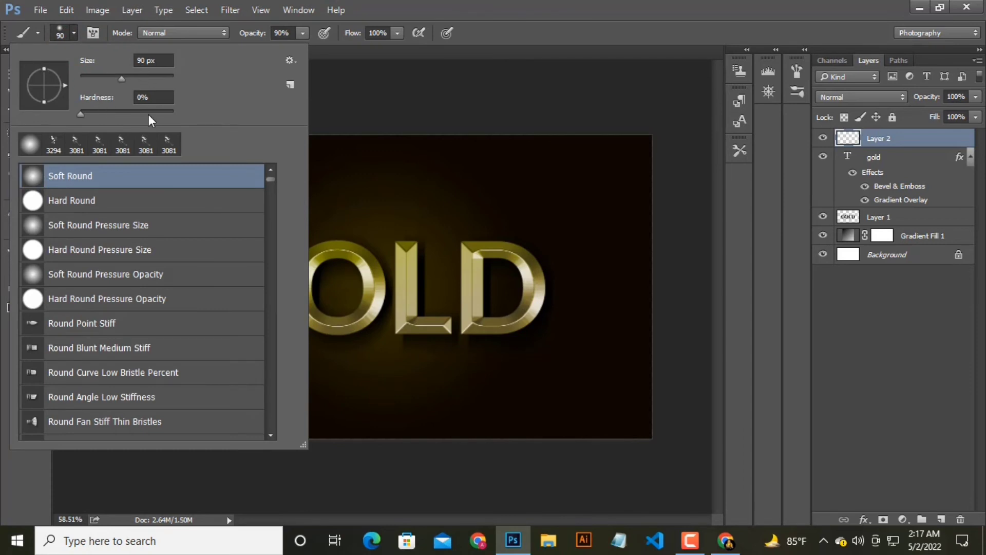
{"action": "left_click", "coordinate": [291, 60]}
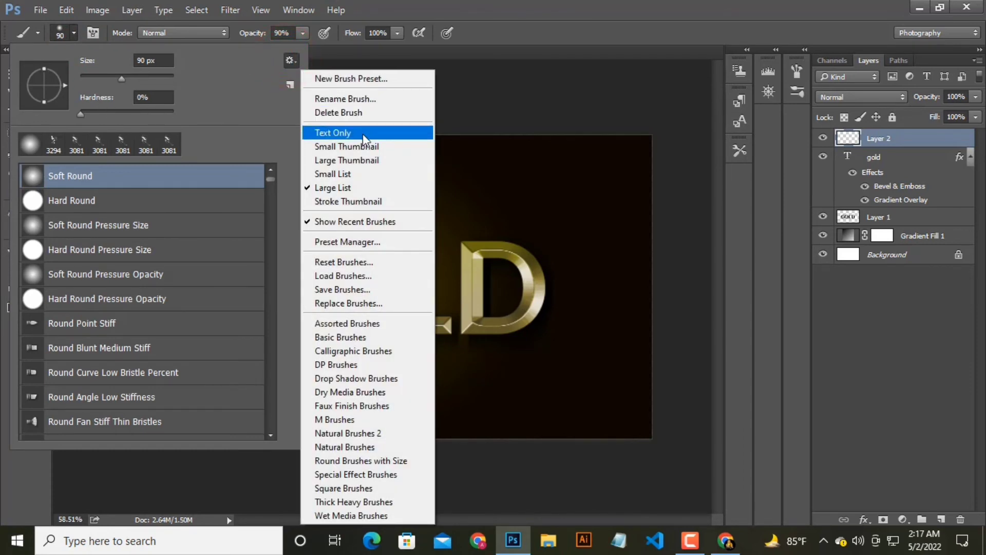
{"action": "left_click", "coordinate": [350, 324]}
{"action": "left_click", "coordinate": [557, 213]}
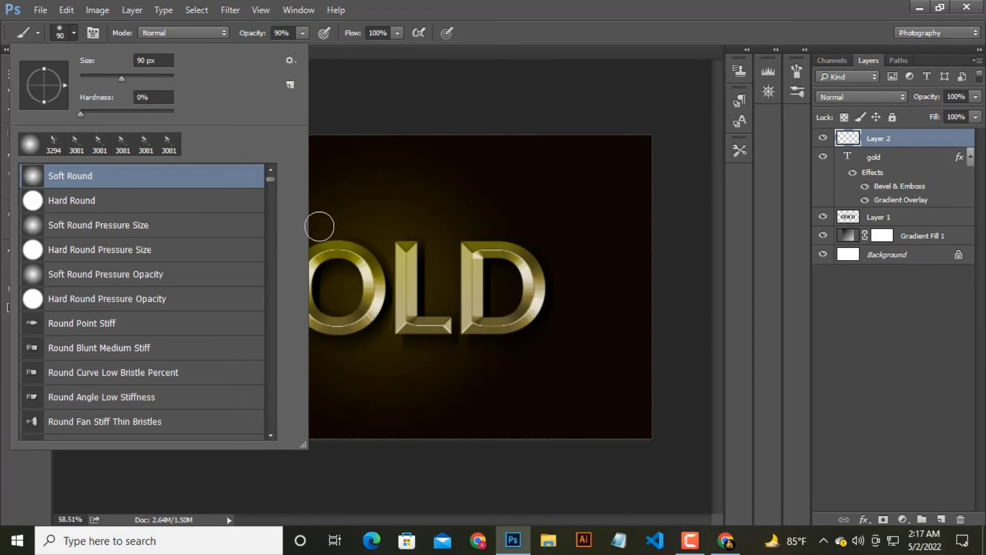
Step: Select the Starburst - Large brush from the Assorted Brushes presets and set its size to 126 px
{"action": "scroll", "coordinate": [221, 315], "scroll_direction": "down", "scroll_amount": 3}
{"action": "scroll", "coordinate": [238, 316], "scroll_direction": "down", "scroll_amount": 1}
{"action": "scroll", "coordinate": [270, 288], "scroll_direction": "down", "scroll_amount": 2}
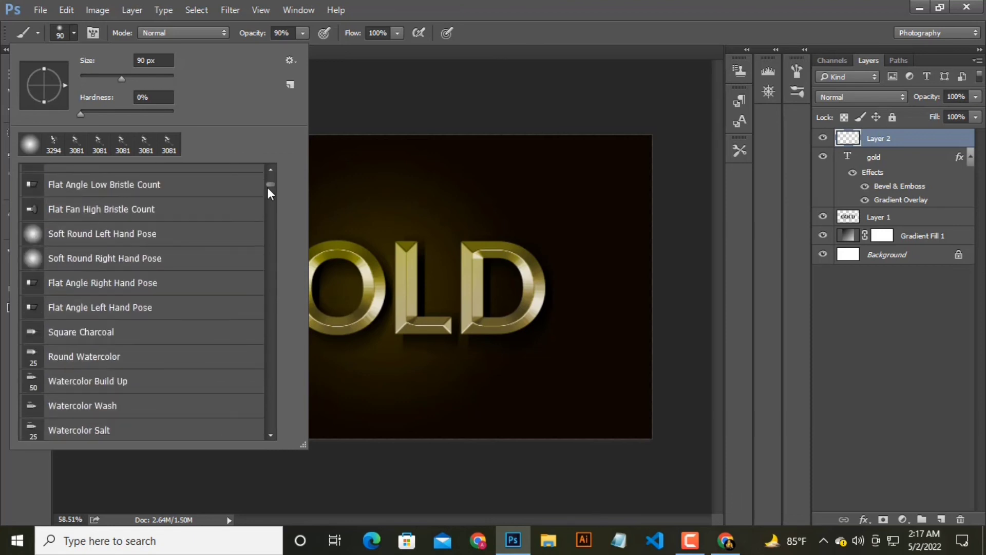
{"action": "left_click_drag", "start_coordinate": [271, 188], "coordinate": [274, 443]}
{"action": "scroll", "coordinate": [95, 317], "scroll_direction": "up", "scroll_amount": 1}
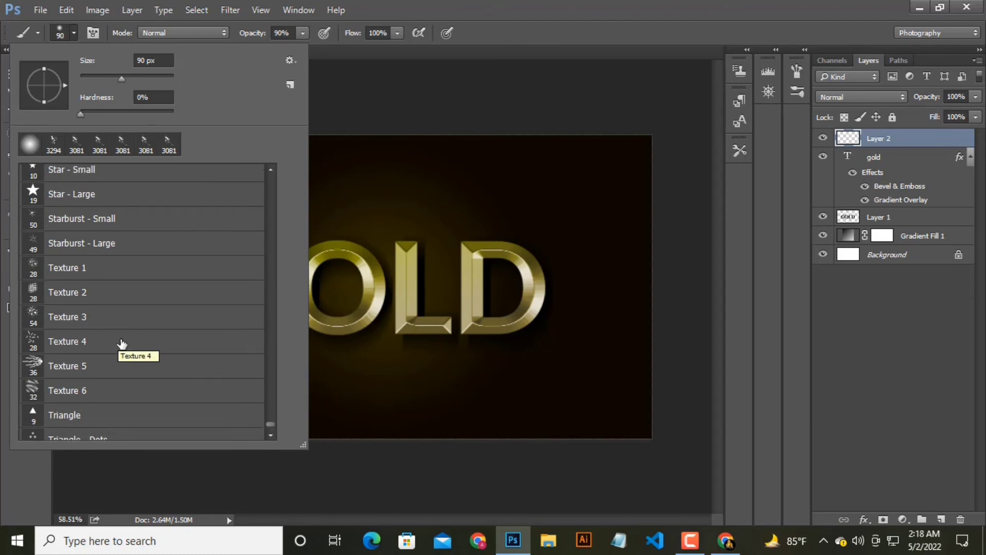
{"action": "scroll", "coordinate": [54, 288], "scroll_direction": "up", "scroll_amount": 1}
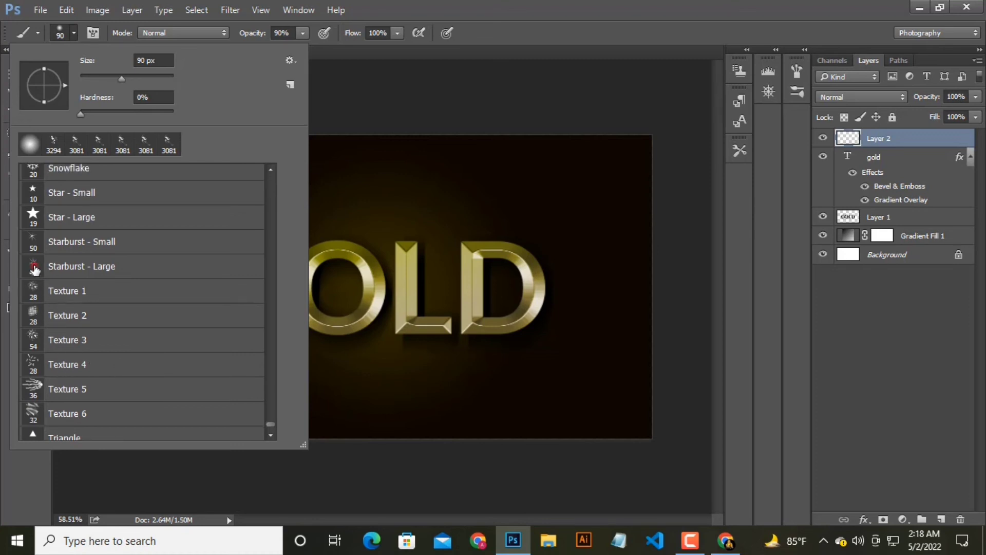
{"action": "left_click", "coordinate": [35, 269]}
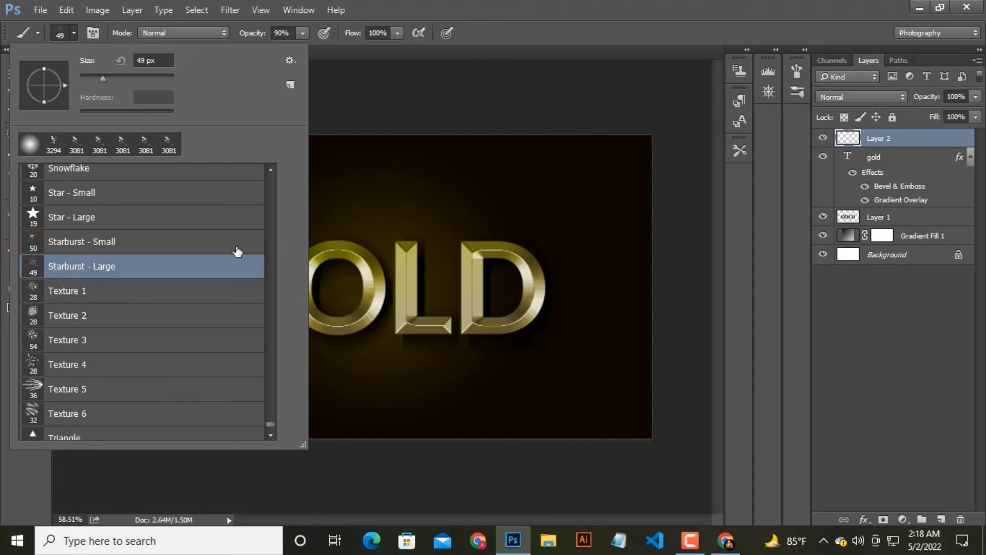
{"action": "left_click", "coordinate": [133, 78]}
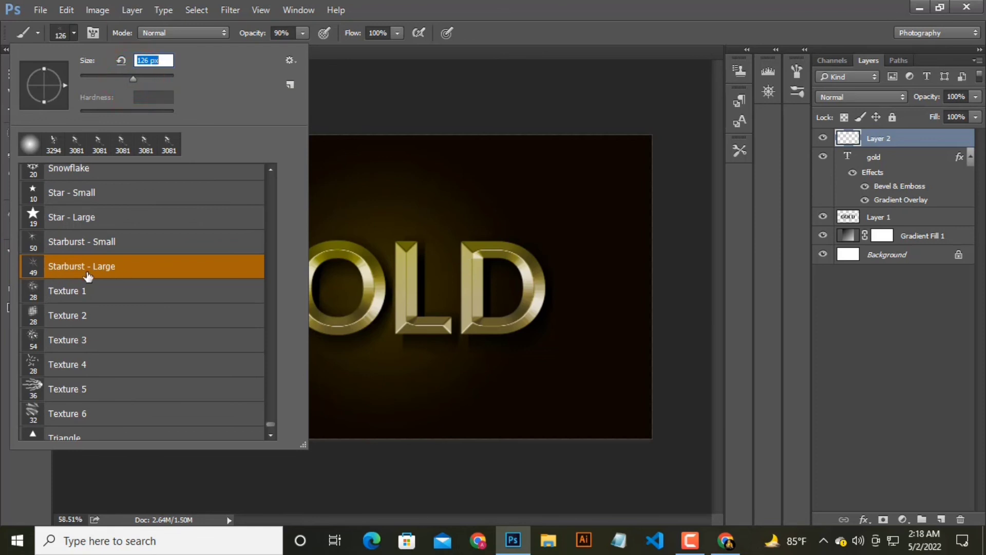
{"action": "scroll", "coordinate": [88, 390], "scroll_direction": "up", "scroll_amount": 3}
{"action": "scroll", "coordinate": [88, 390], "scroll_direction": "up", "scroll_amount": 5}
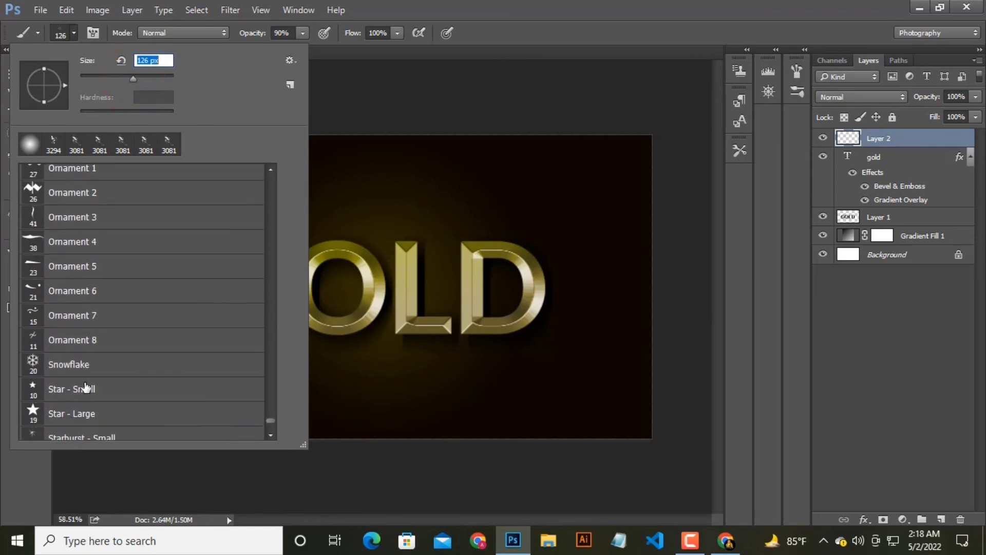
{"action": "scroll", "coordinate": [86, 389], "scroll_direction": "down", "scroll_amount": 2}
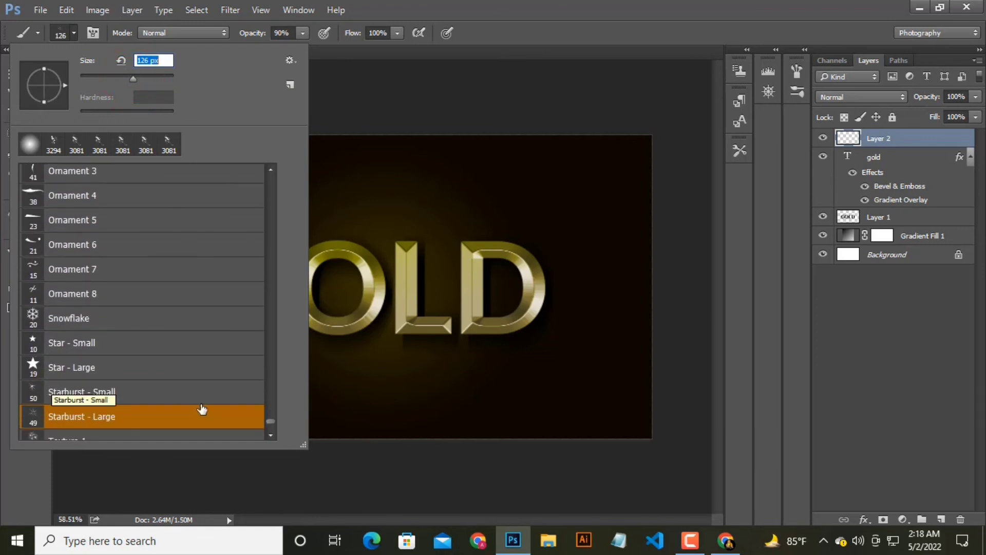
Step: Stamp a single starburst sparkle on Layer 2 at the top-left edge of the G
{"action": "left_click", "coordinate": [517, 38]}
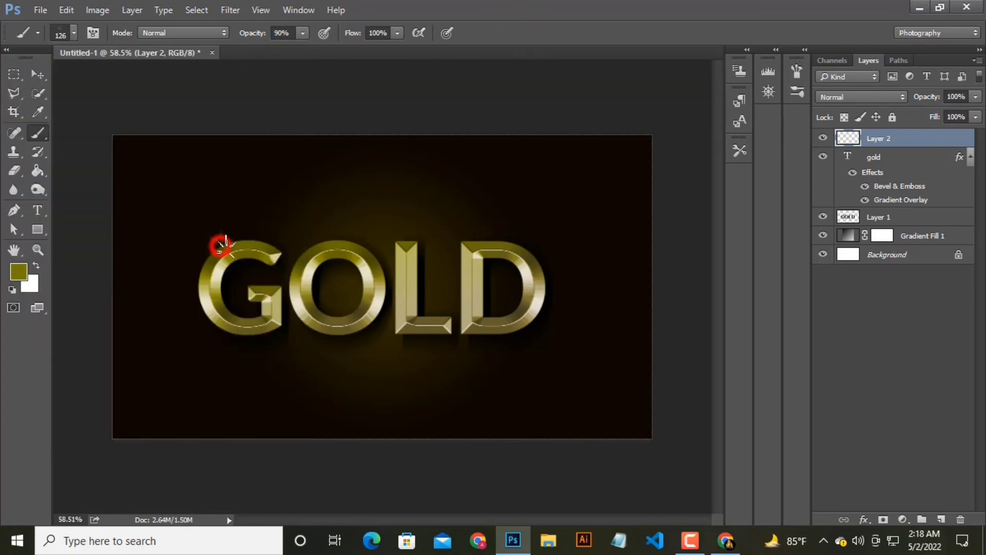
{"action": "left_click", "coordinate": [223, 243]}
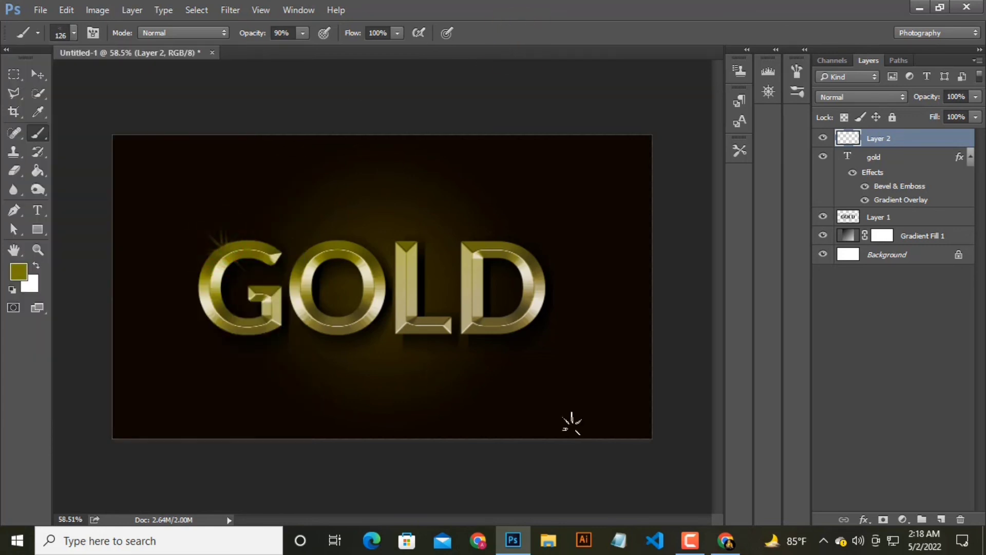